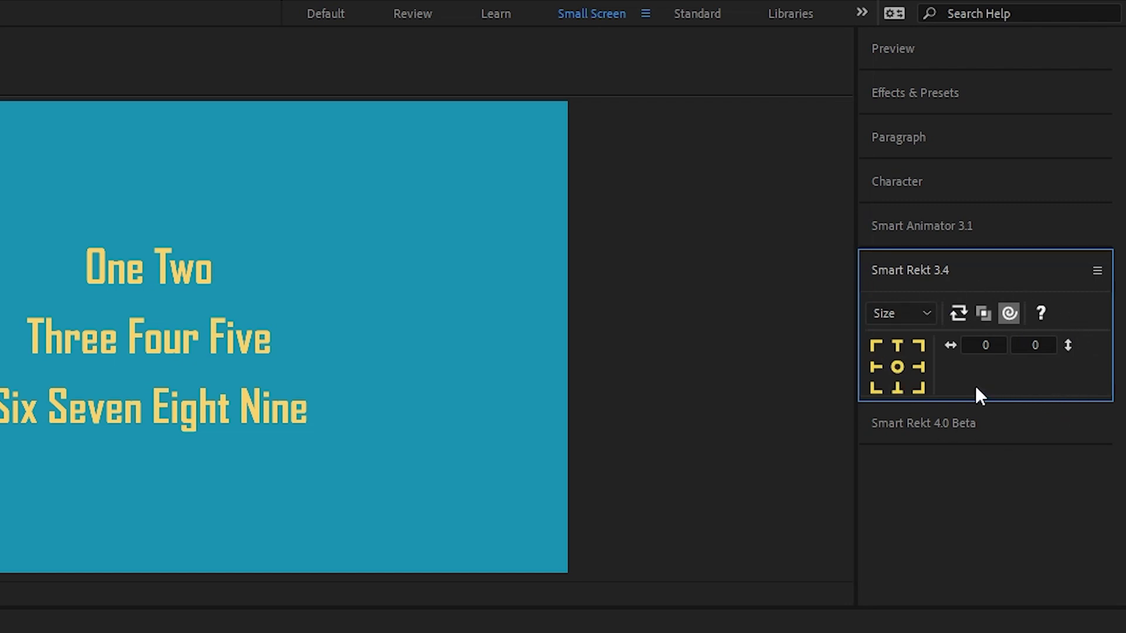
- Switch Smart Rekt 3.4's settings page to Fill, then Stroke, then back to Fill
left_click(928, 315)
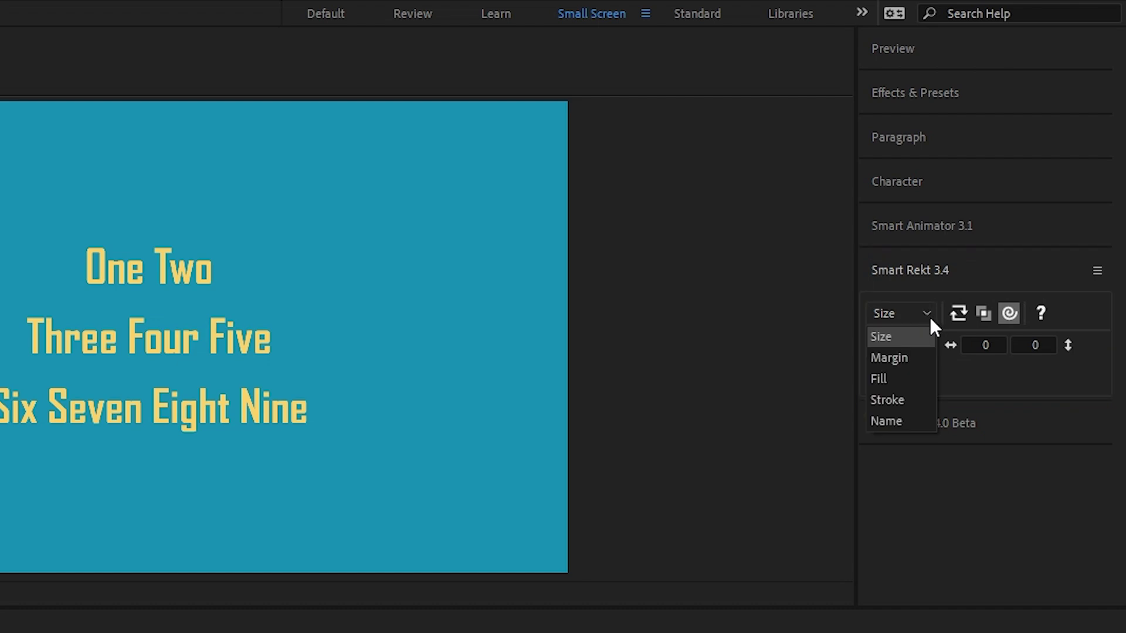
left_click(895, 378)
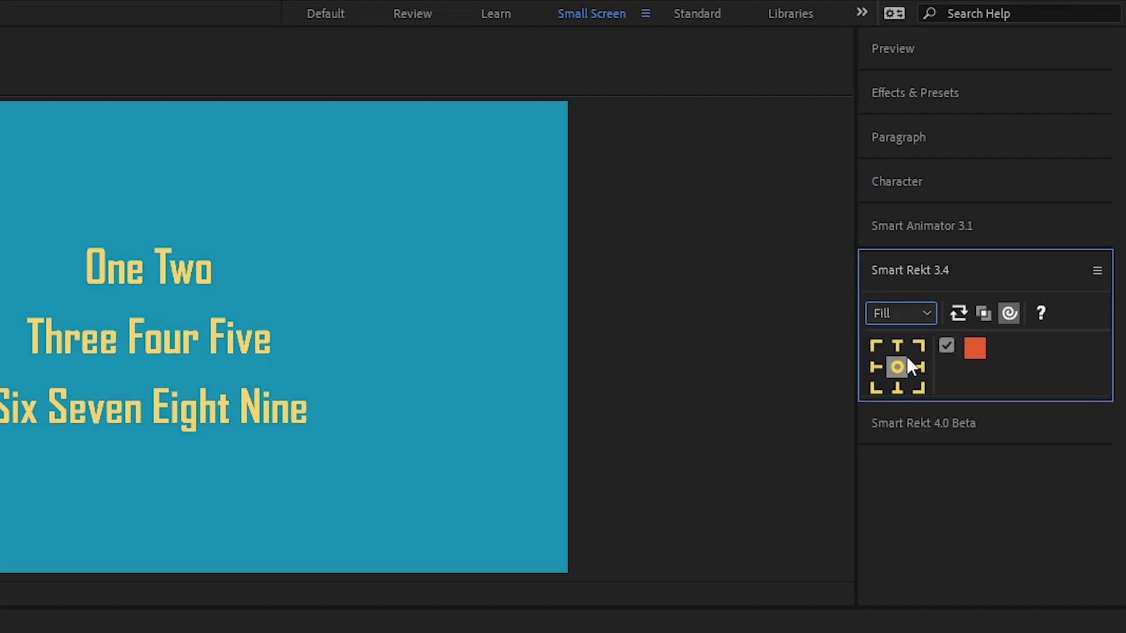
left_click(914, 314)
left_click(915, 401)
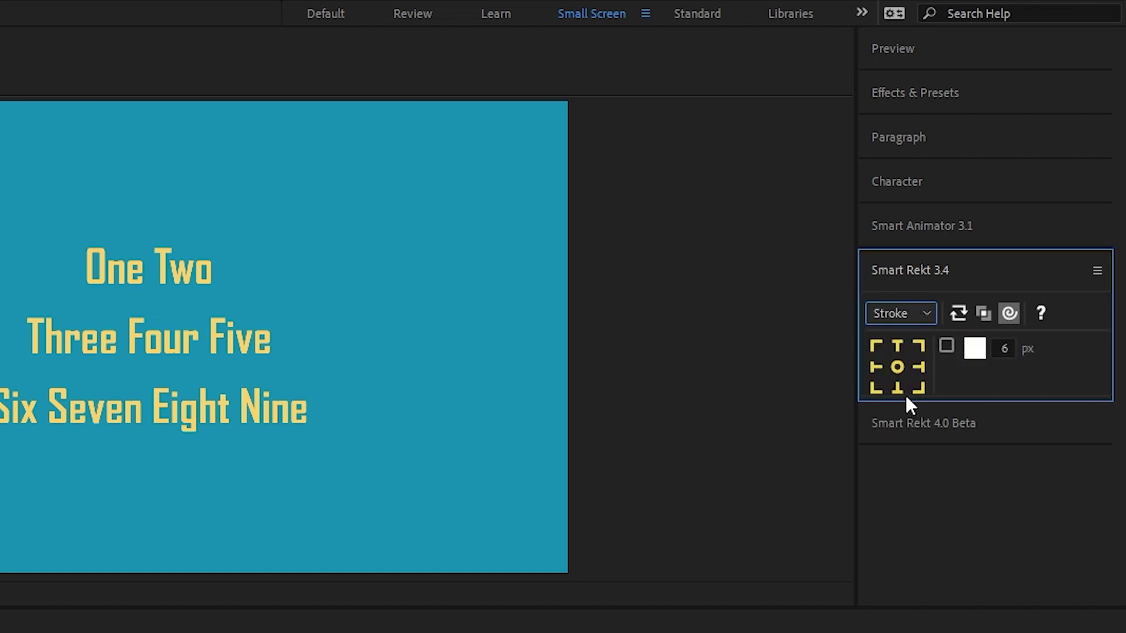
left_click(919, 313)
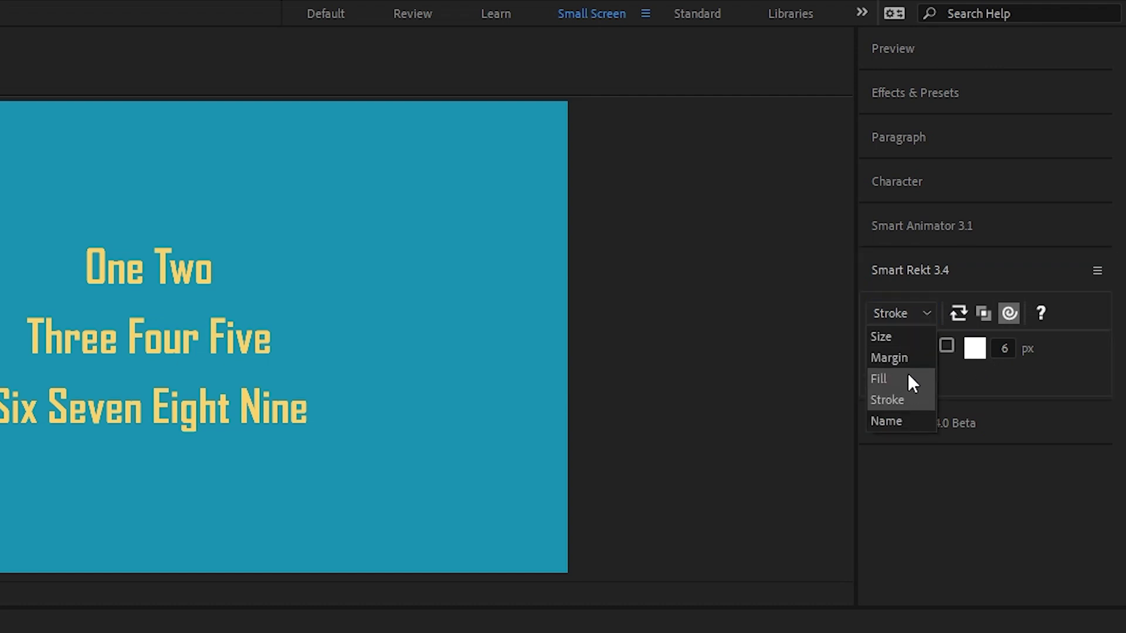
left_click(908, 378)
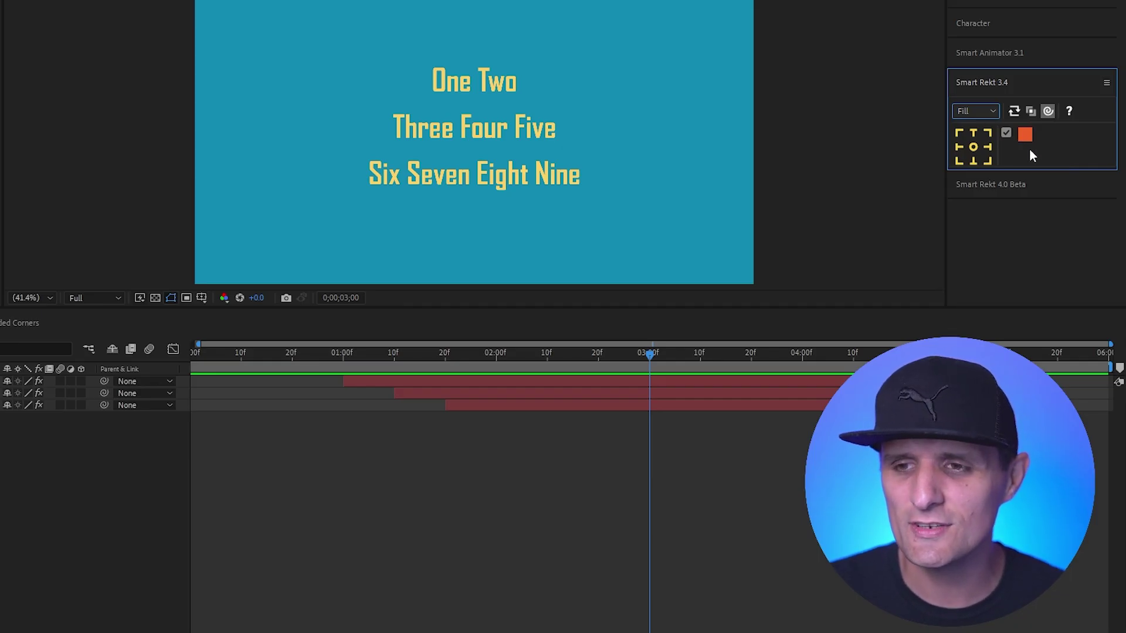
- Collapse Smart Rekt 3.4, try Smart Animator 3.1's stroke-width and anchor-point modes, then collapse it
left_click(1008, 76)
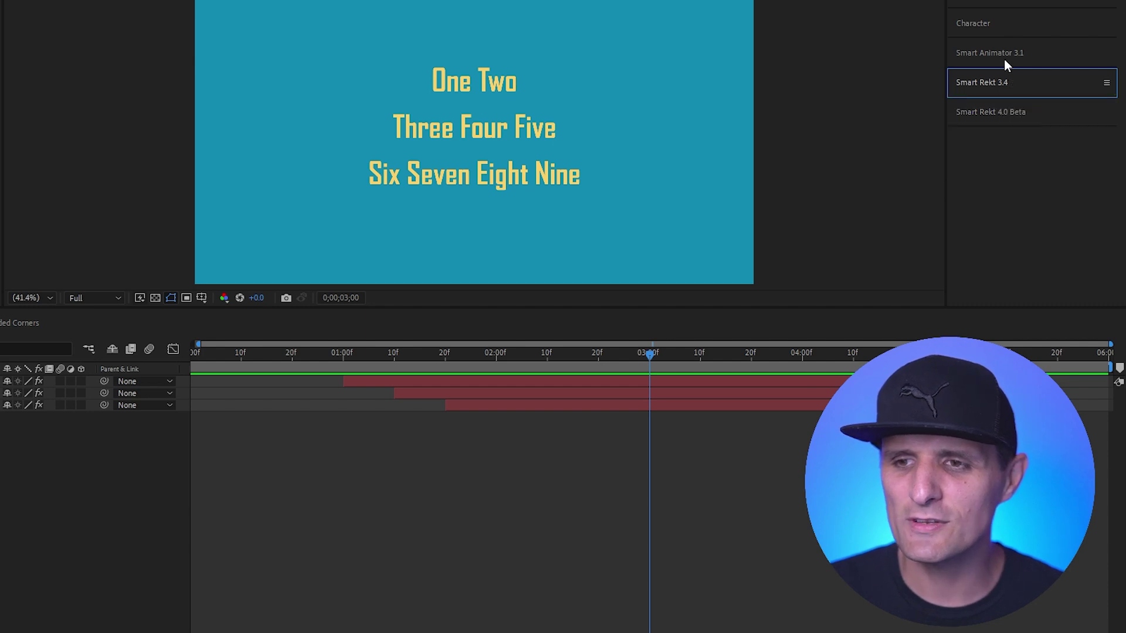
left_click(1001, 54)
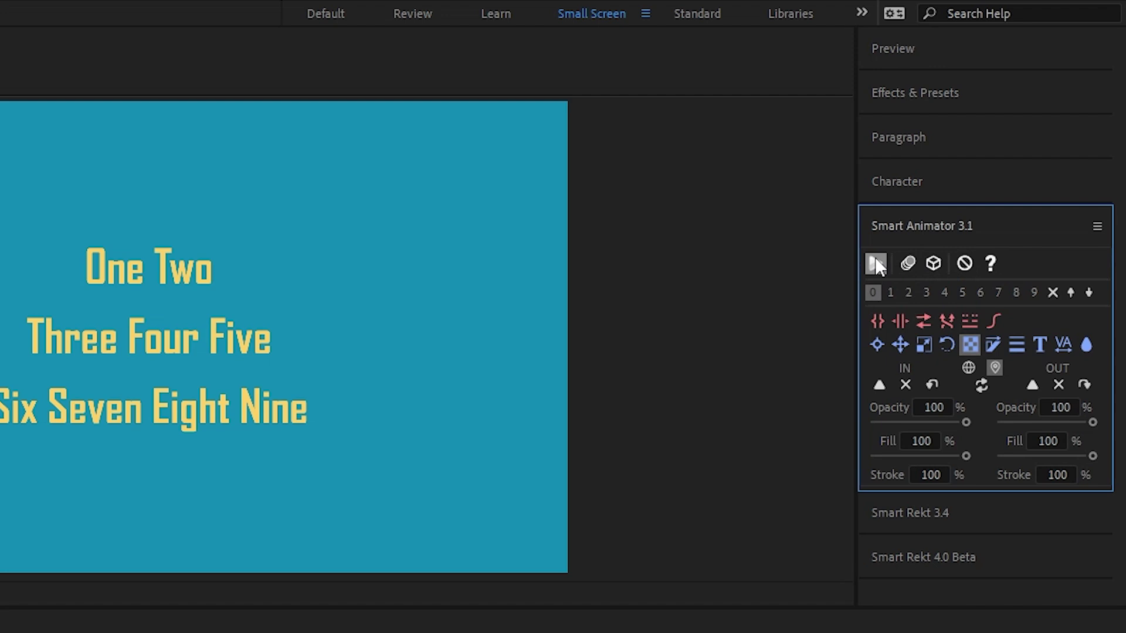
left_click(992, 345)
left_click(1017, 344)
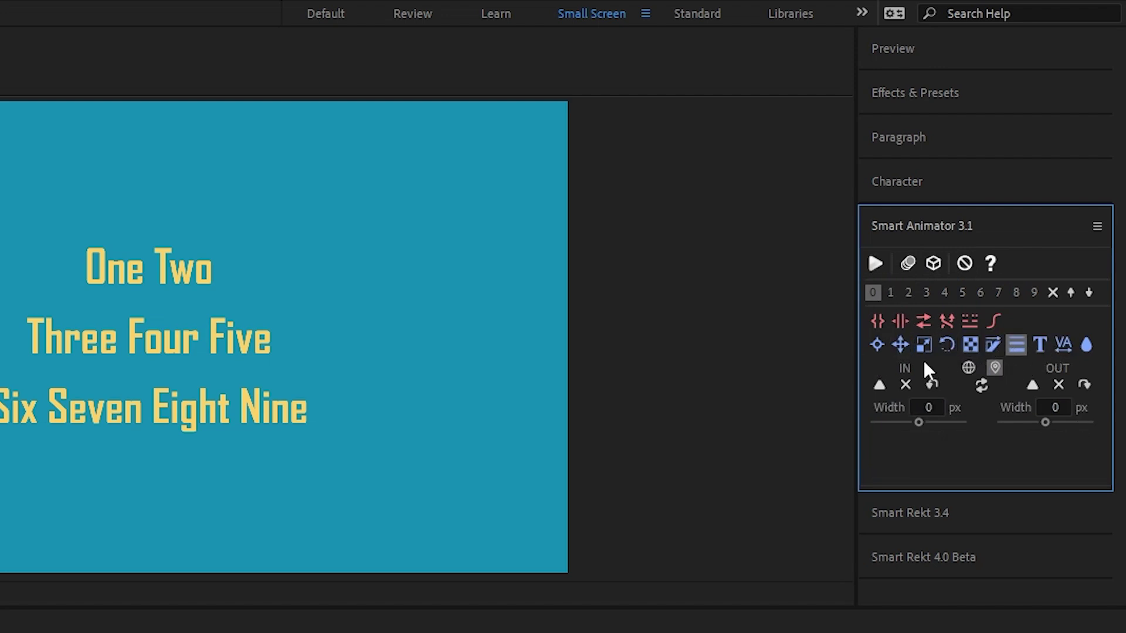
left_click(879, 344)
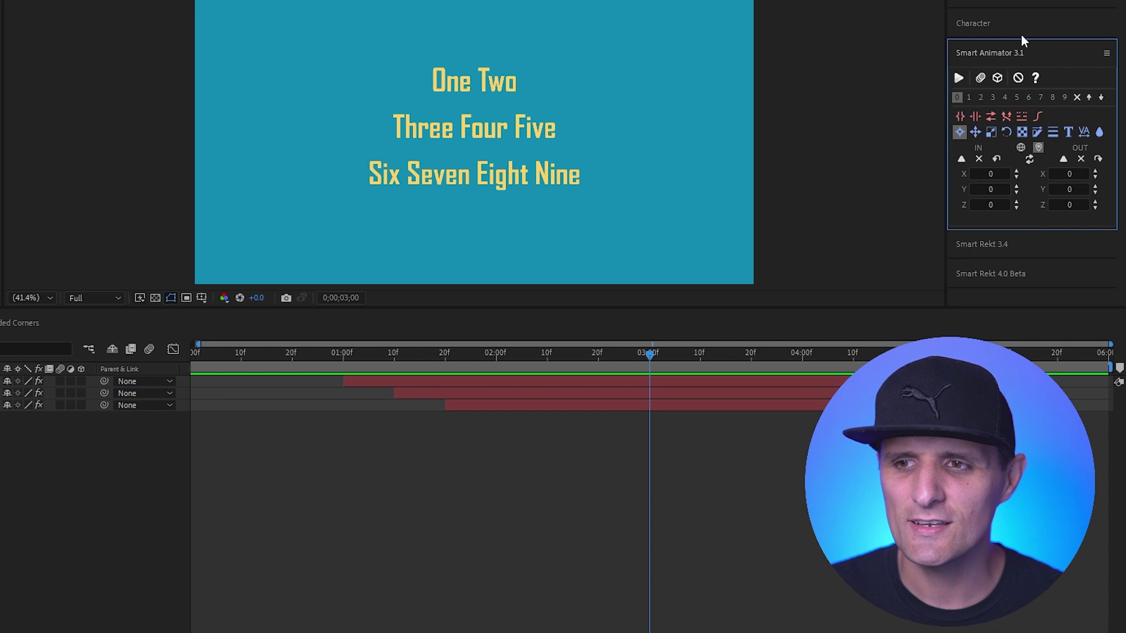
left_click(1025, 53)
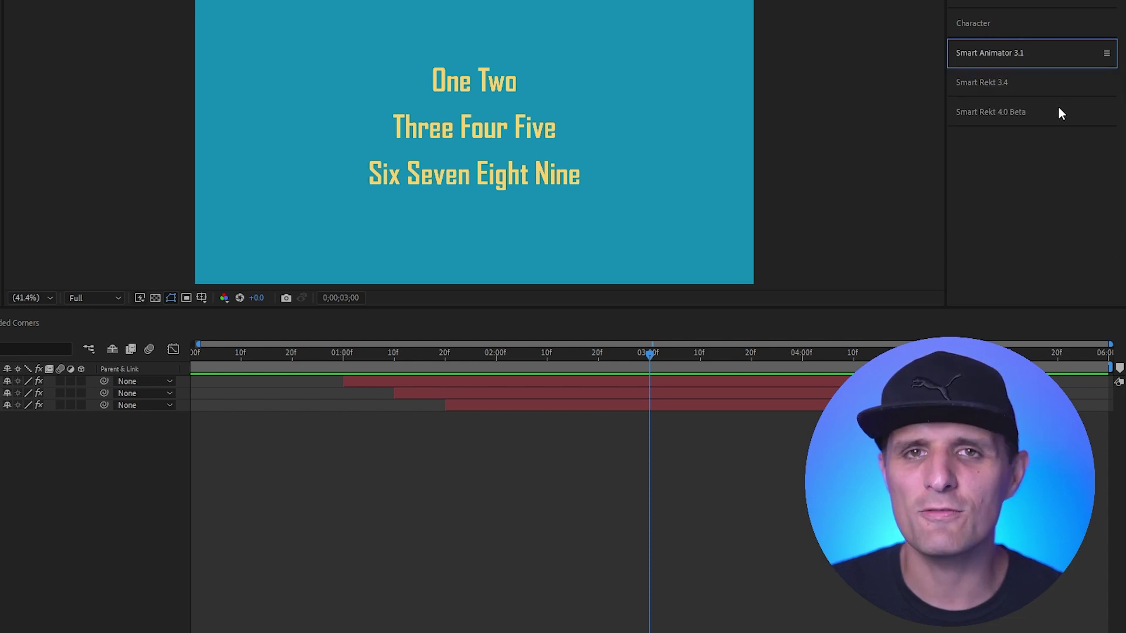
- Toggle the Smart Animator 3.1 panel closed and expand the Smart Rekt 4.0 Beta panel
left_click(1038, 116)
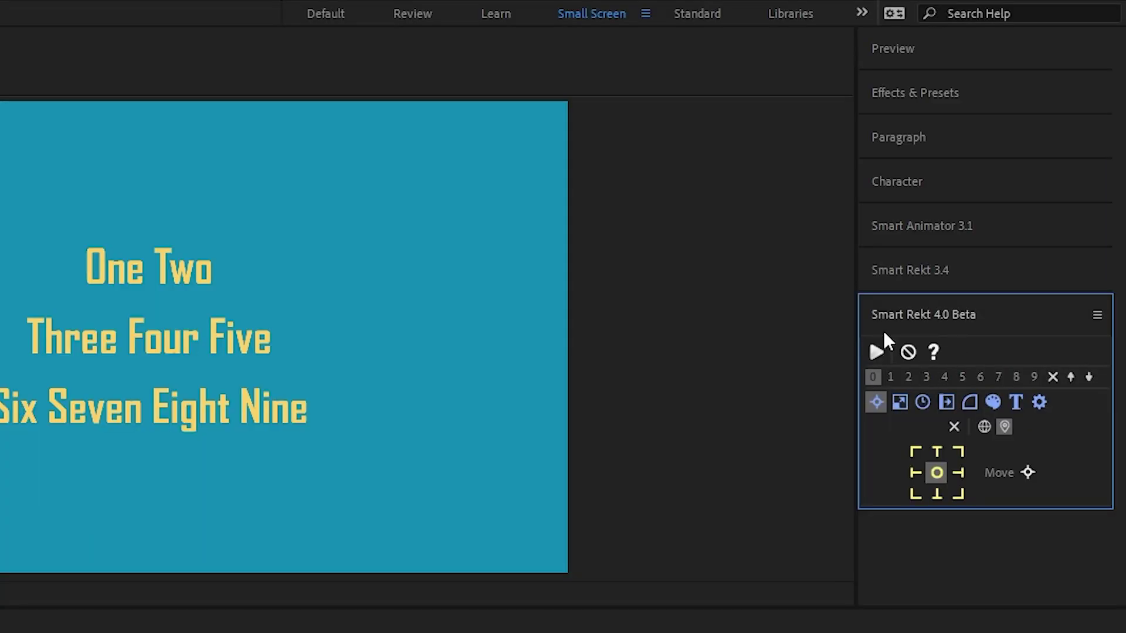
left_click(933, 227)
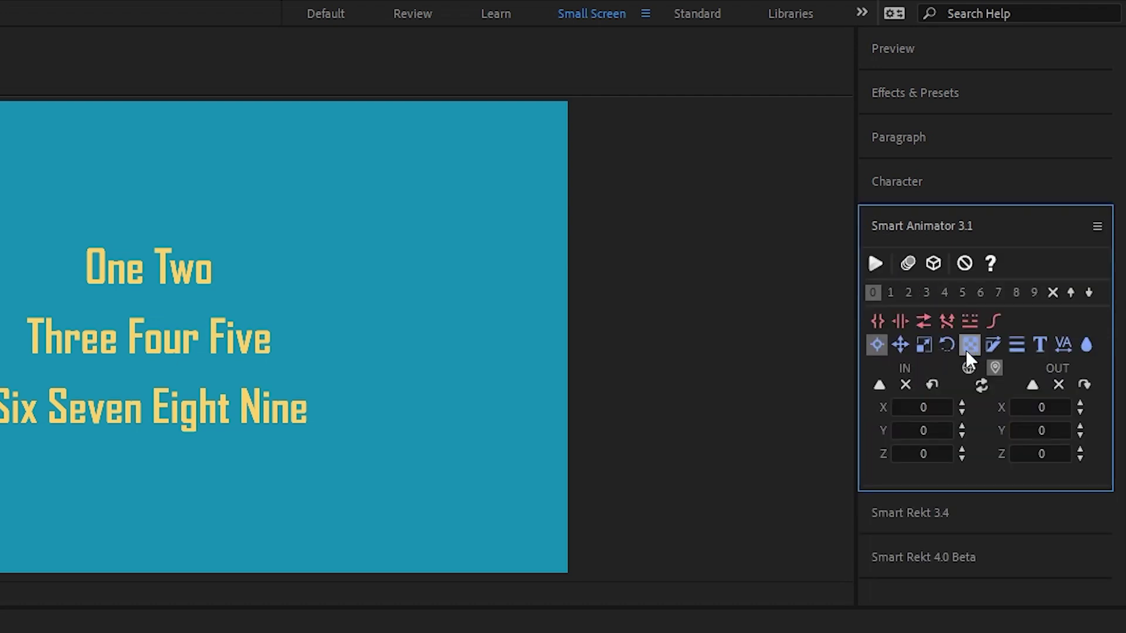
left_click(976, 558)
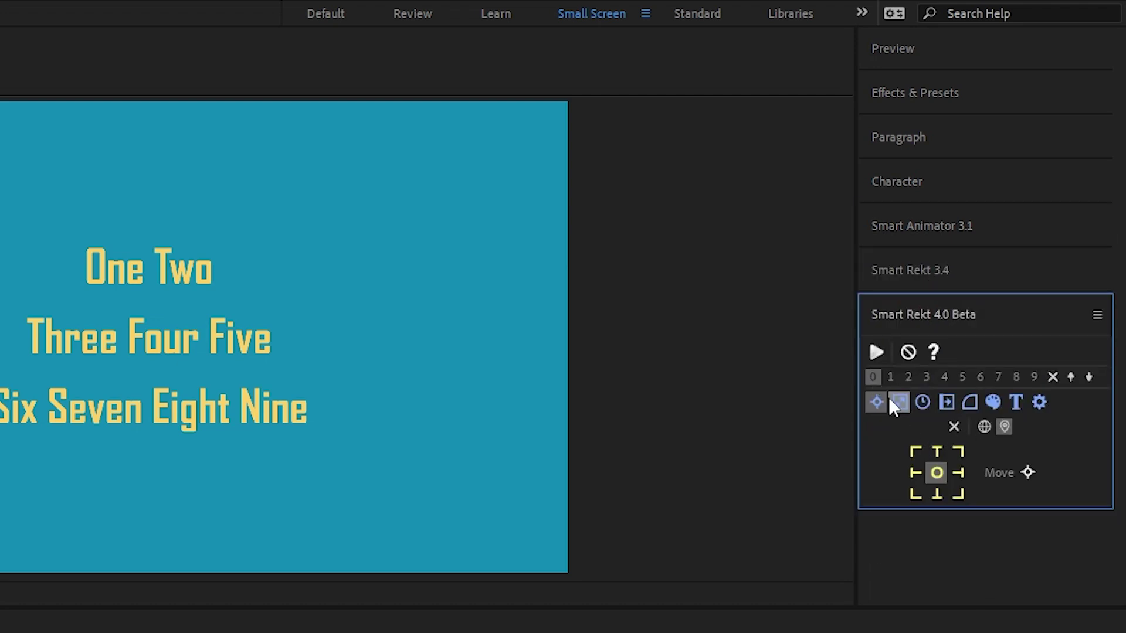
left_click(949, 226)
left_click(998, 292)
left_click(935, 235)
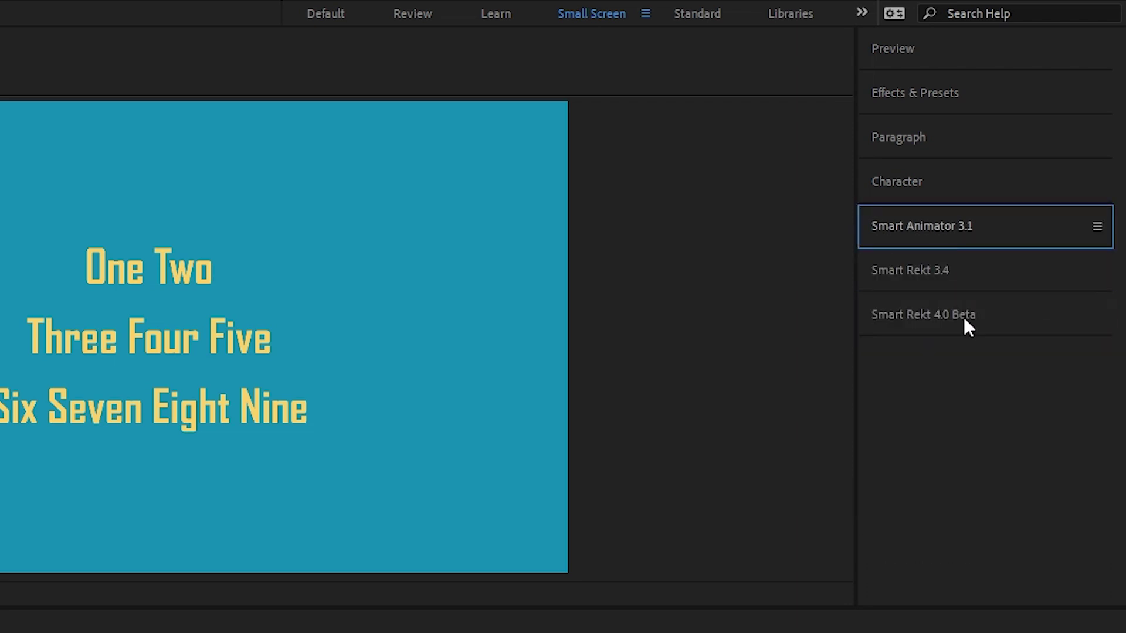
left_click(966, 317)
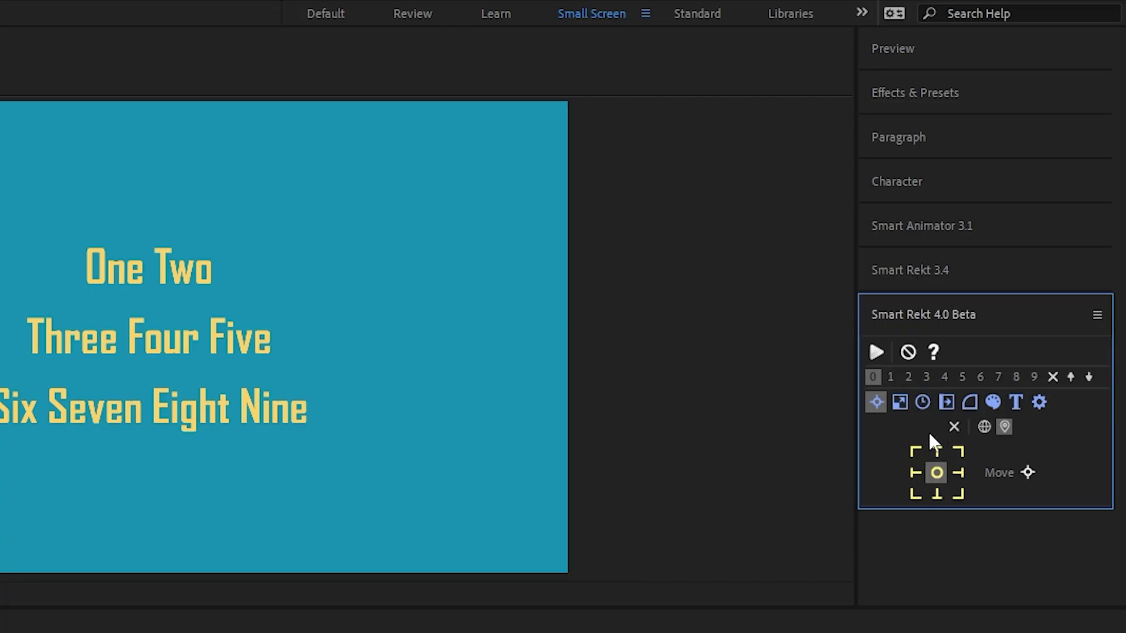
- View Smart Rekt 4.0's Margin, Size, Naming and Settings (masking and parenting) pages
left_click(945, 402)
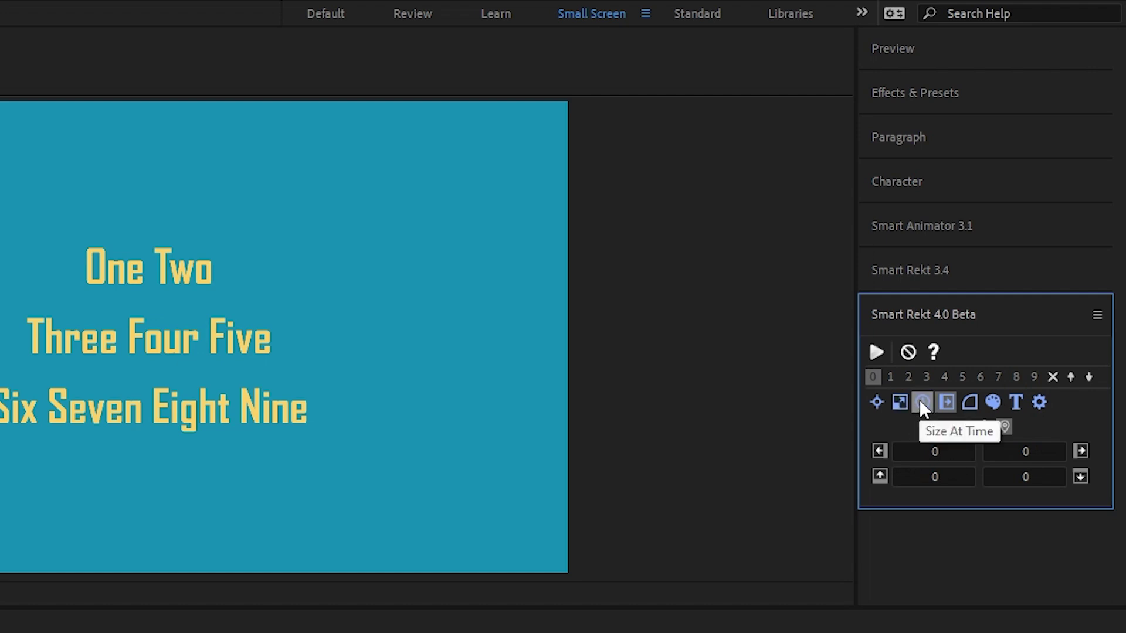
left_click(902, 403)
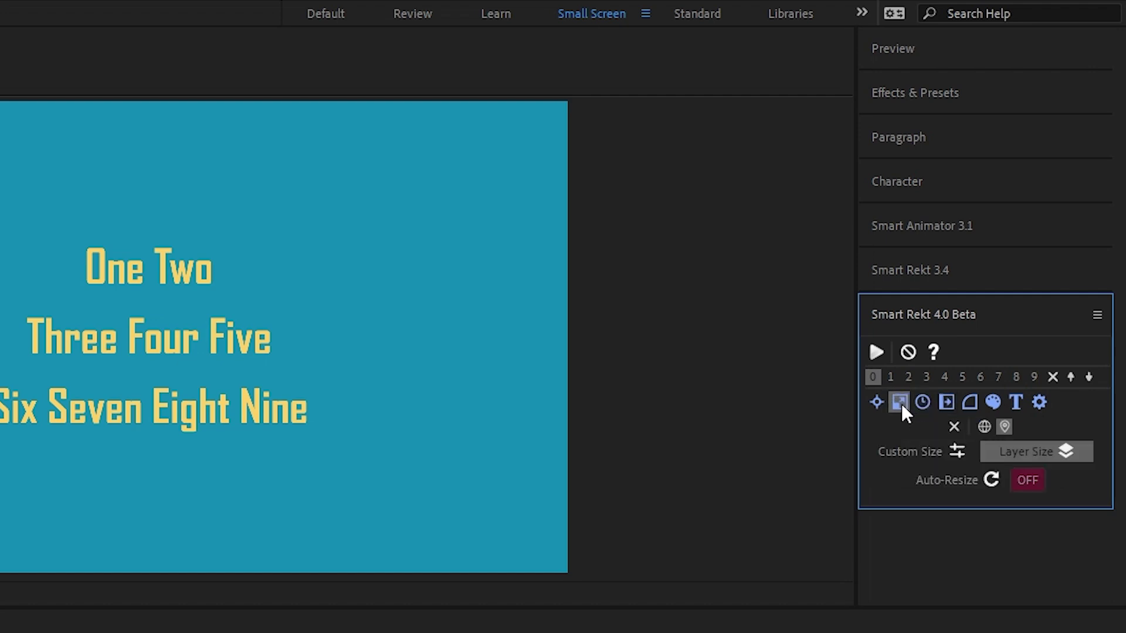
left_click(1016, 404)
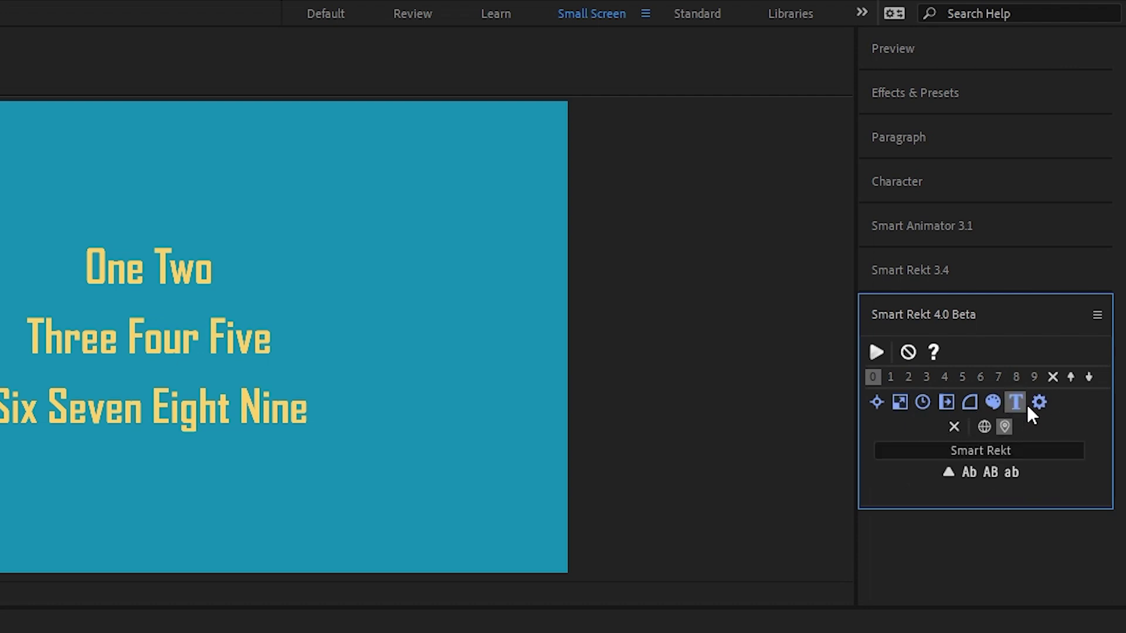
left_click(1039, 403)
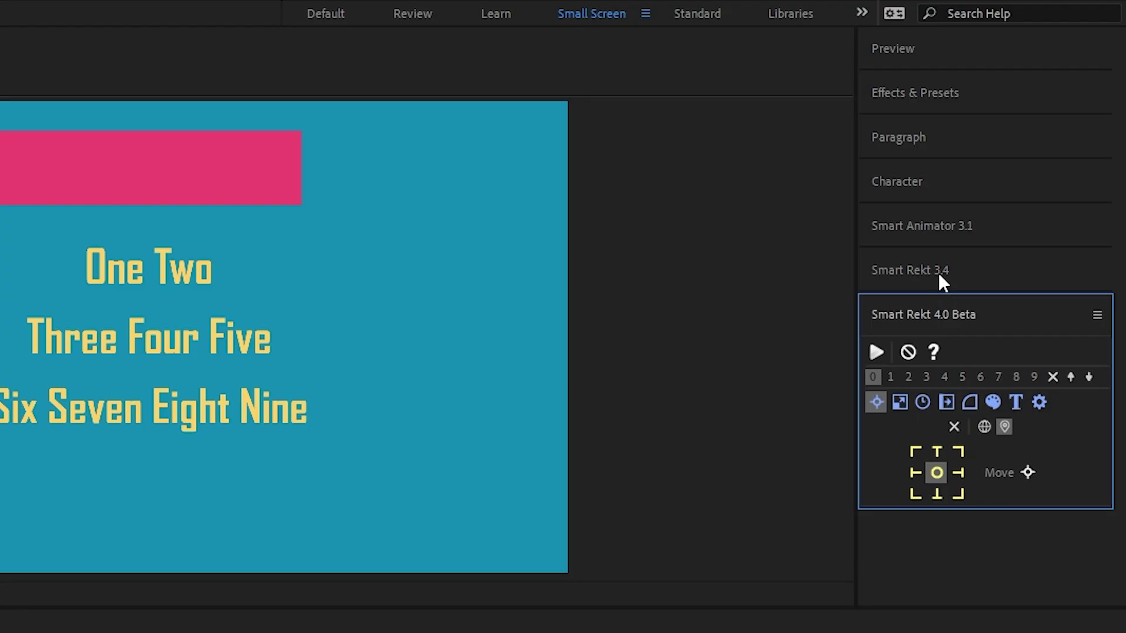
left_click(938, 272)
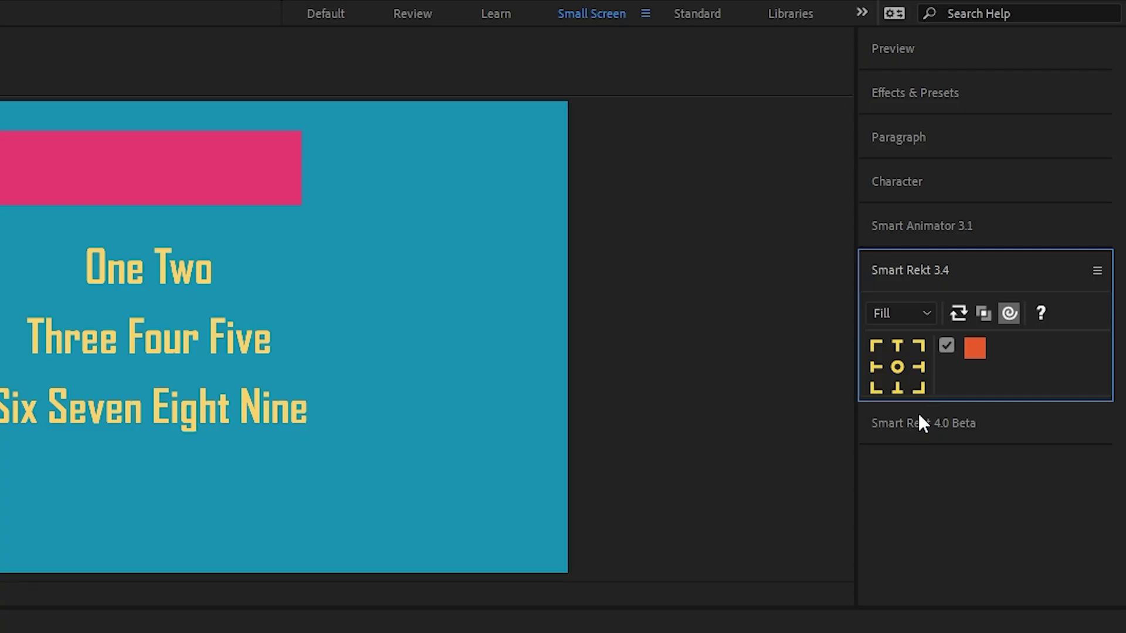
left_click(988, 183)
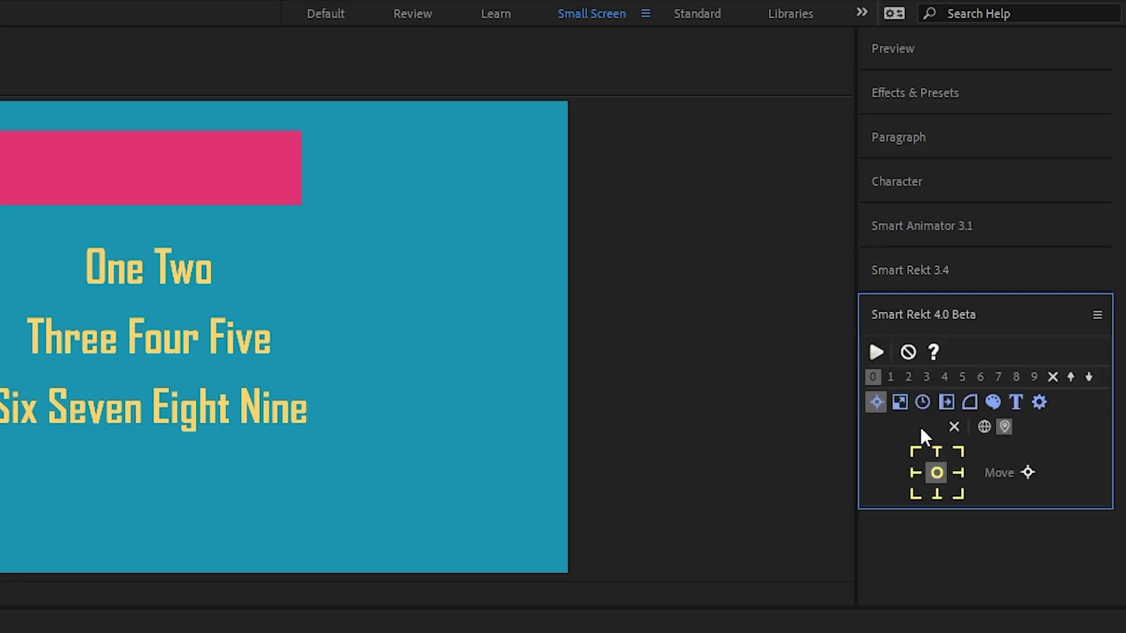
- Create a pink Smart Rekt rectangle with the top-right anchor, then select the three text layers
left_click(875, 352)
left_click(961, 453)
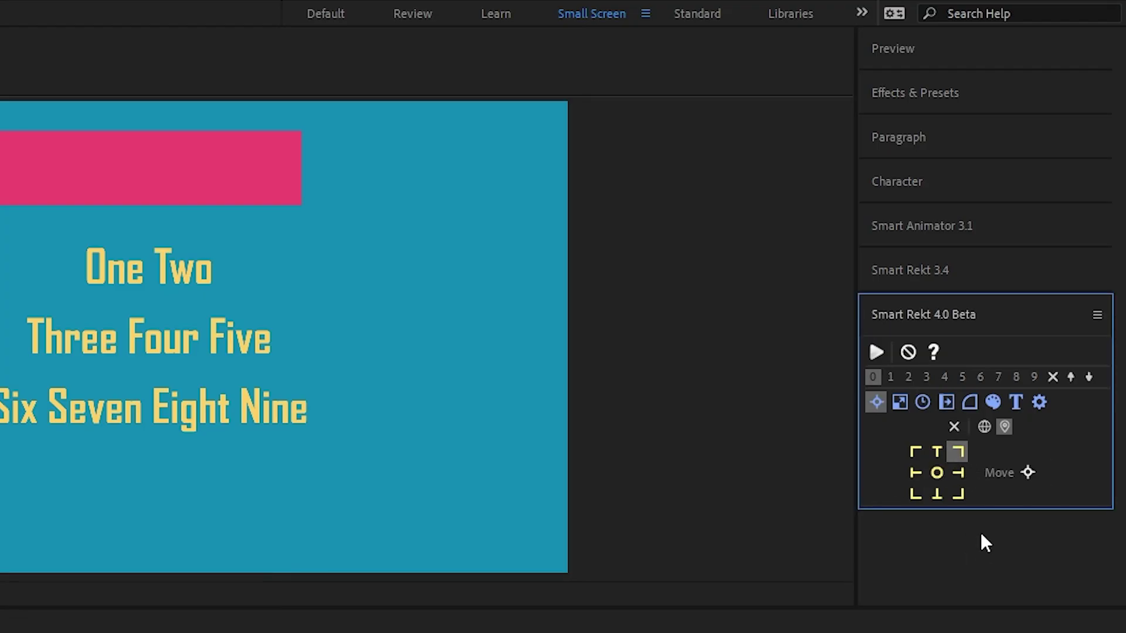
left_click(876, 351)
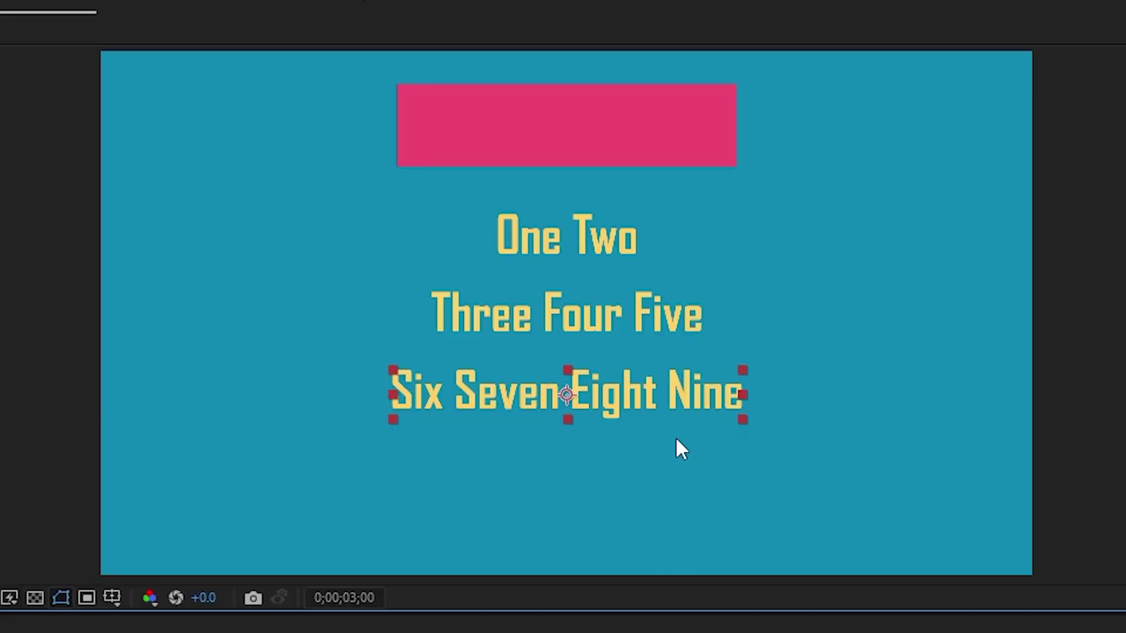
left_click_drag(754, 465, 522, 216)
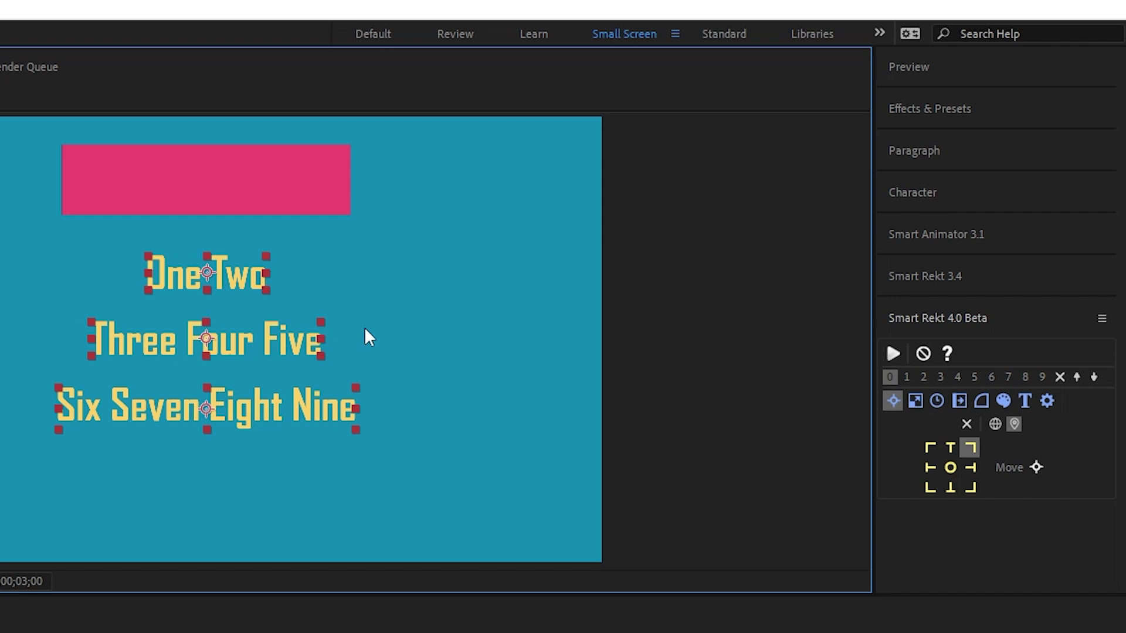
- Move the text layers' anchors to top-right, then bottom-left, and select the Smart Rekt layer
left_click(1025, 469)
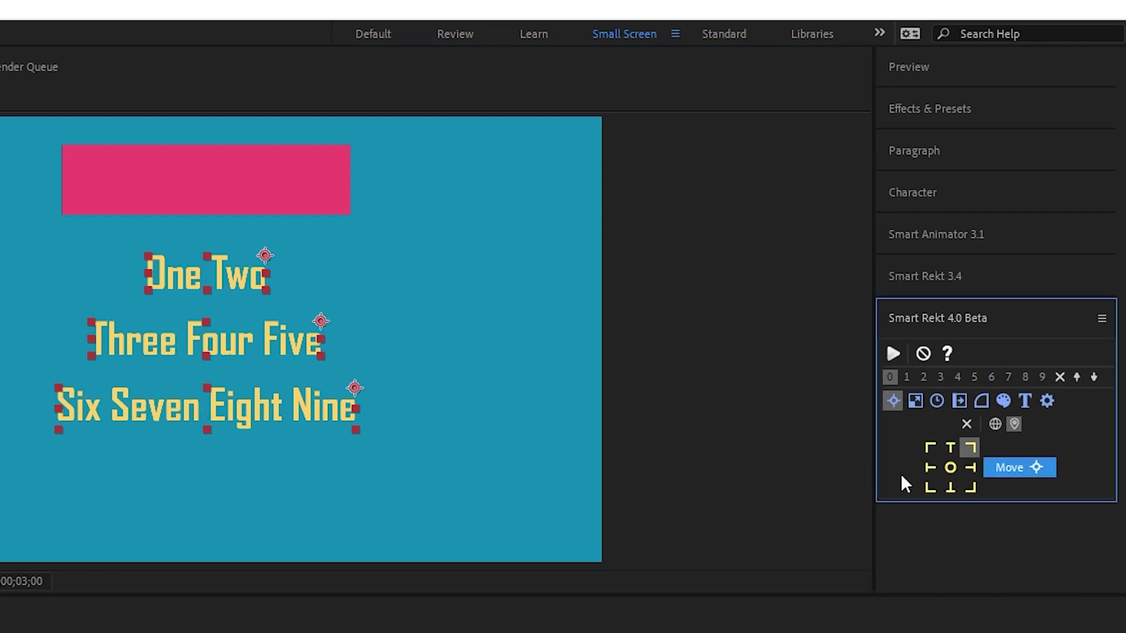
left_click(922, 483)
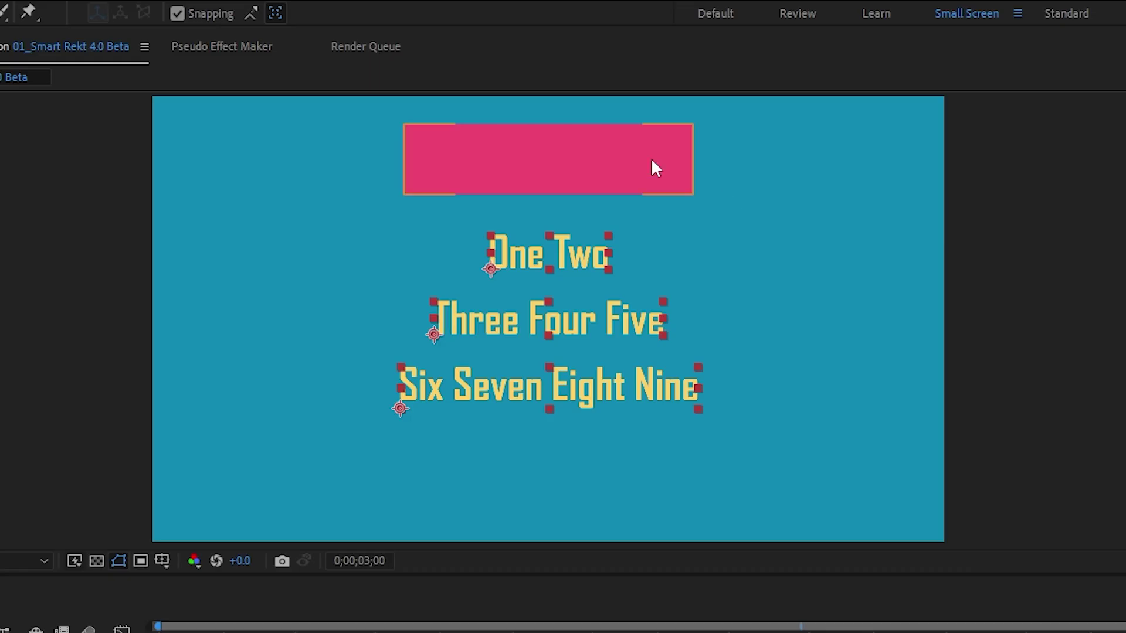
left_click(425, 147)
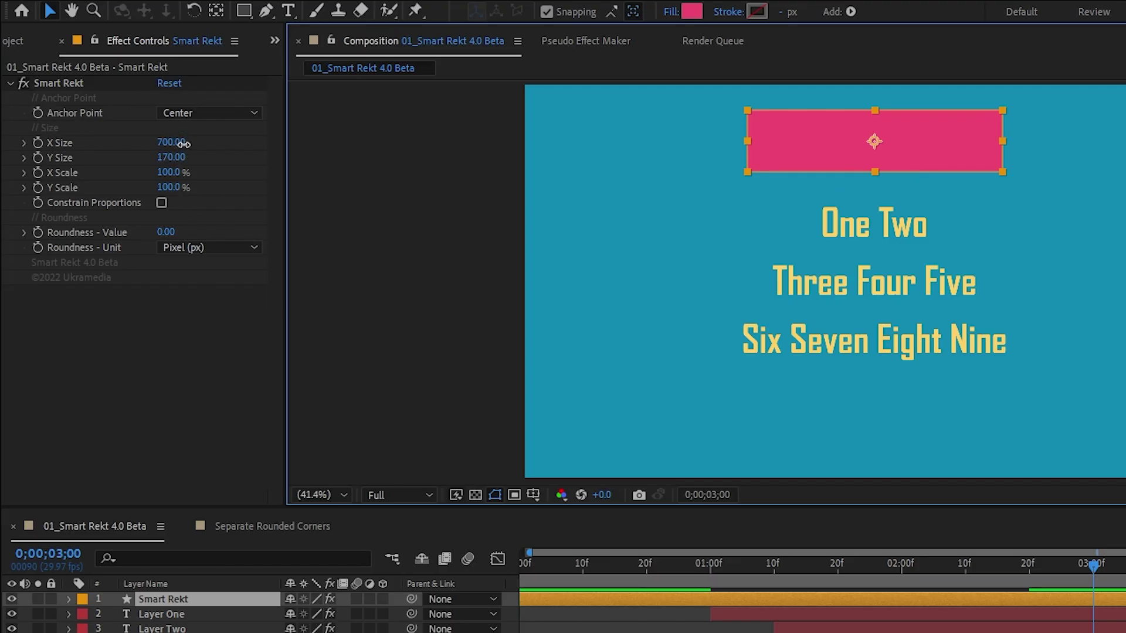
- Set the rectangle's anchor to Top Left, undo it, then move it to top-left with Smart Rekt
left_click(241, 143)
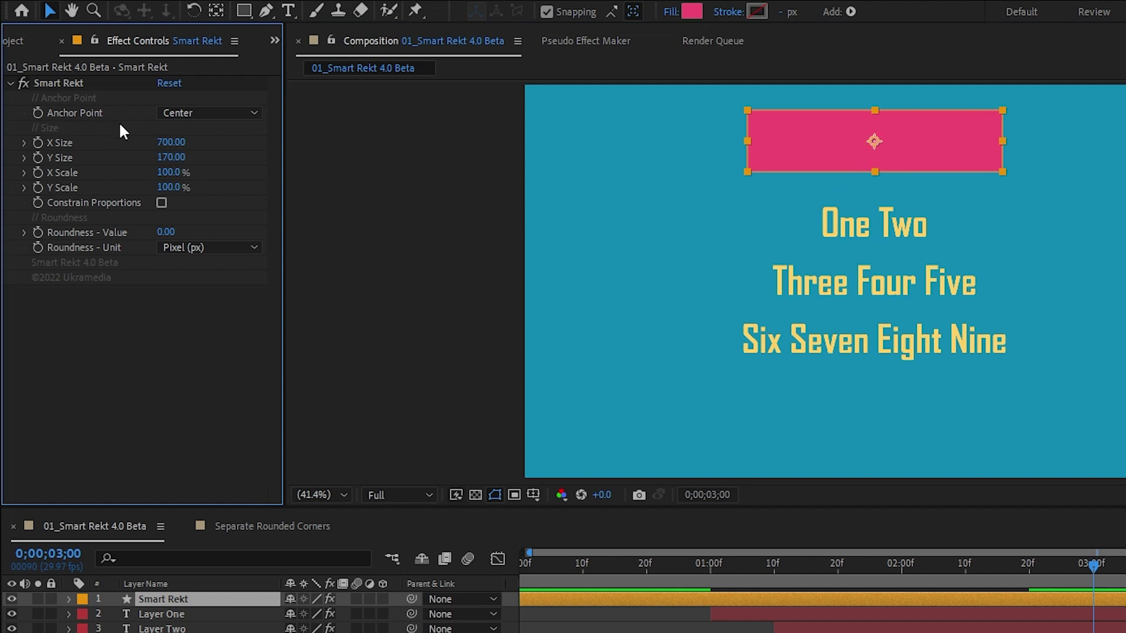
left_click(200, 113)
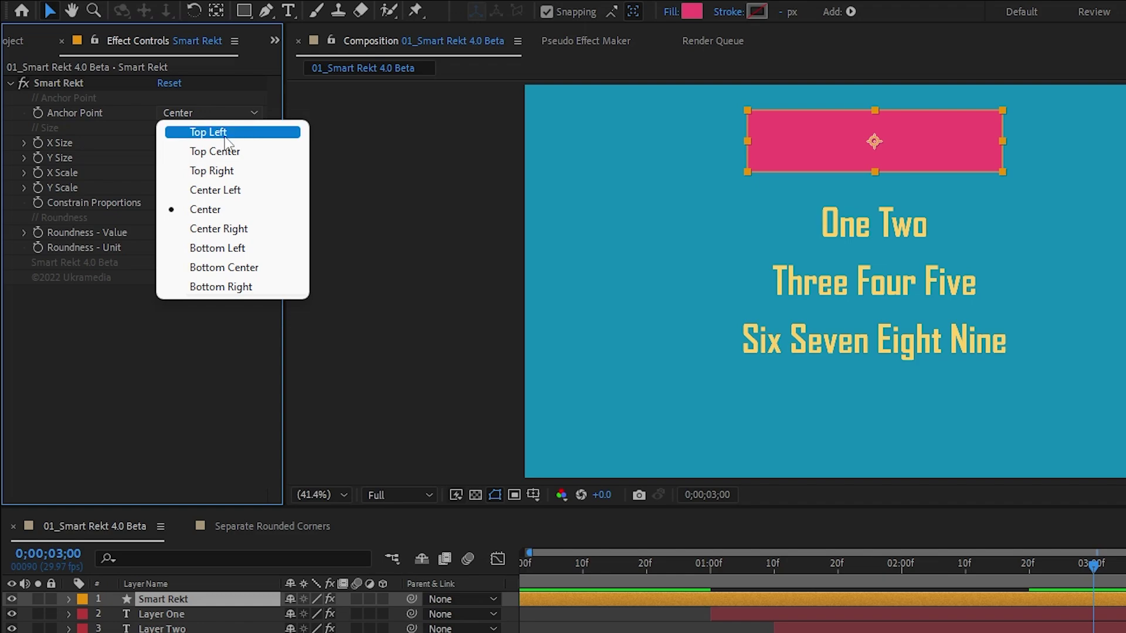
left_click(215, 133)
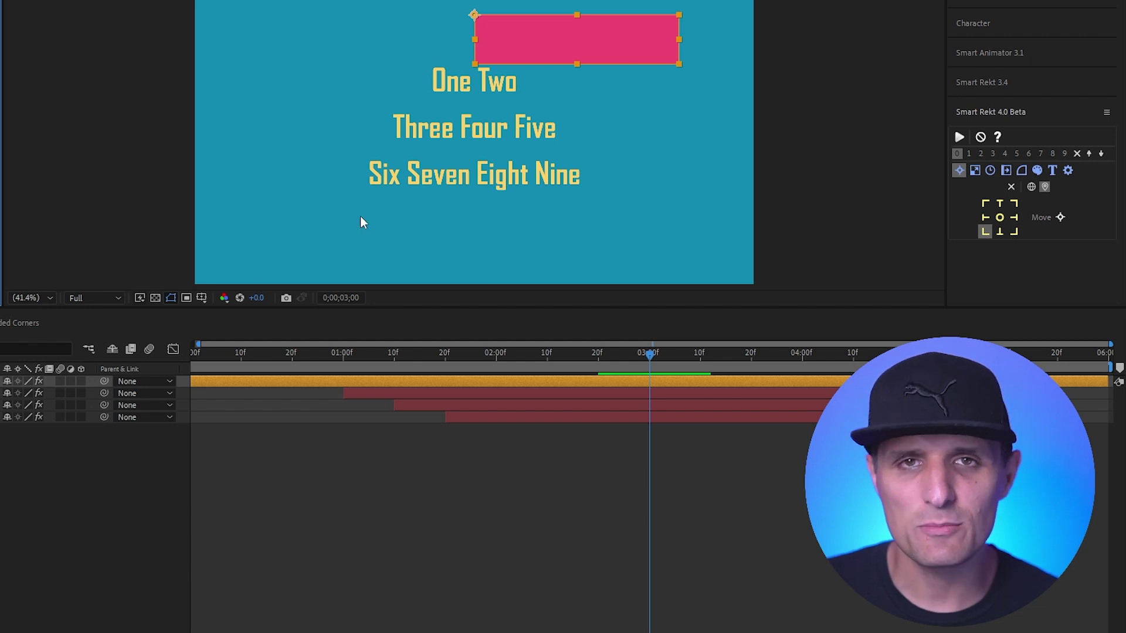
key("ctrl+z")
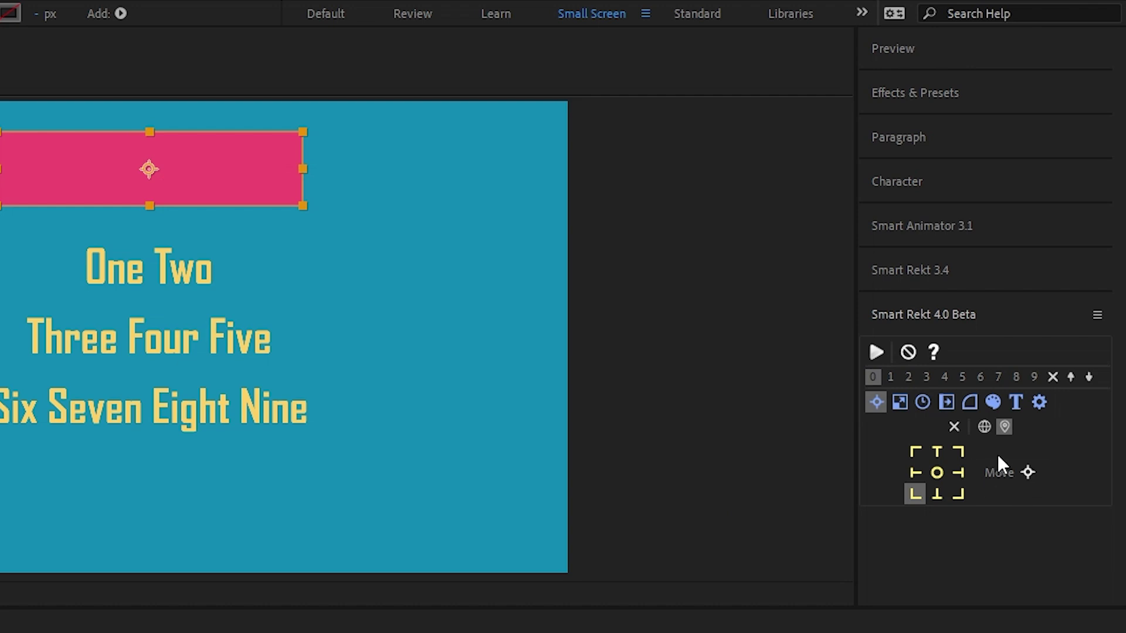
left_click(916, 453)
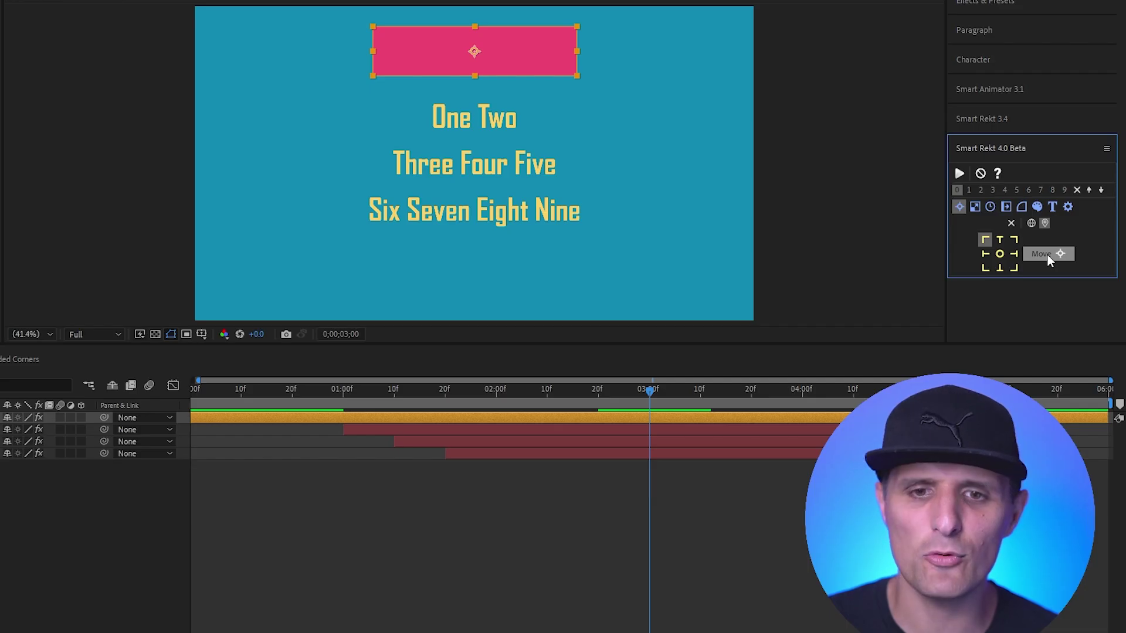
left_click(1047, 255)
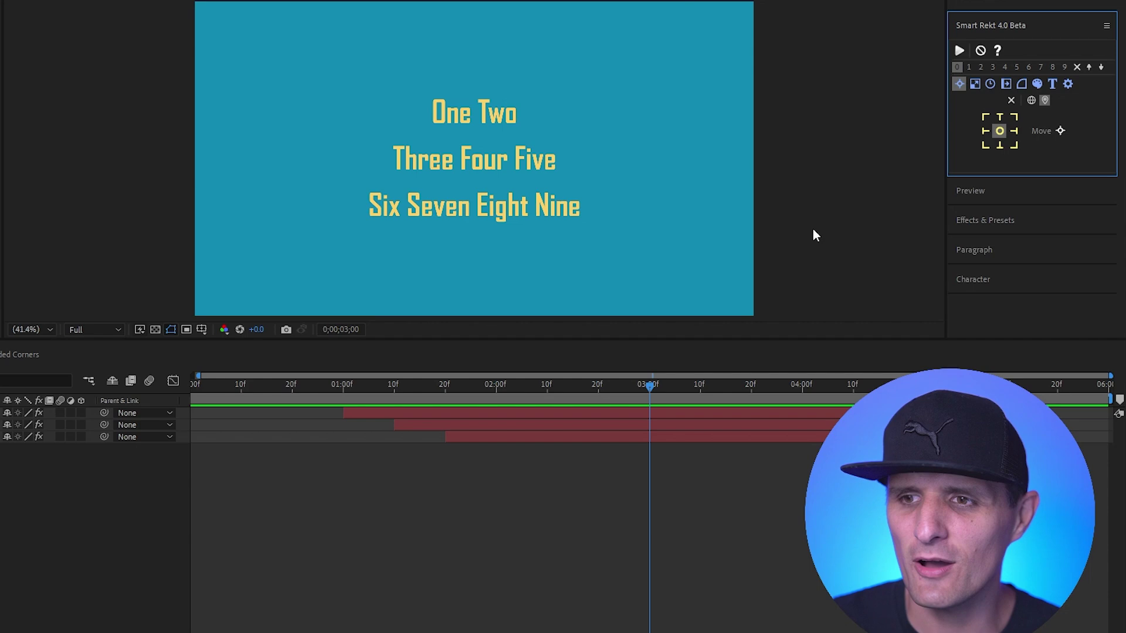
- Set Smart Rekt to a custom 300 by 100 size and create a test rectangle
left_click(974, 84)
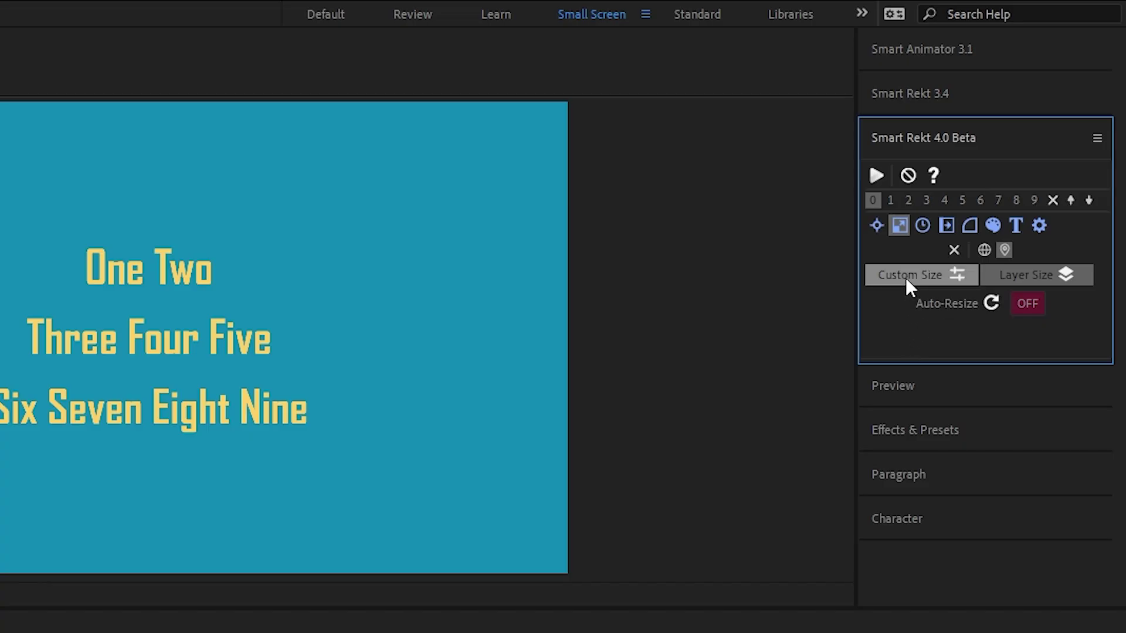
left_click(983, 117)
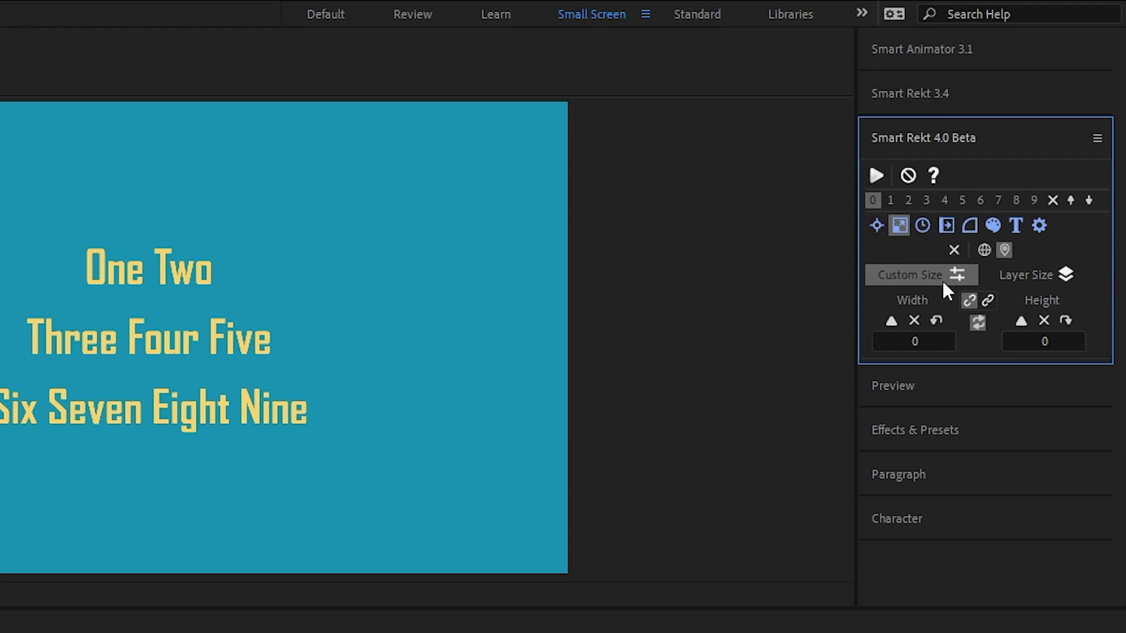
left_click(1040, 276)
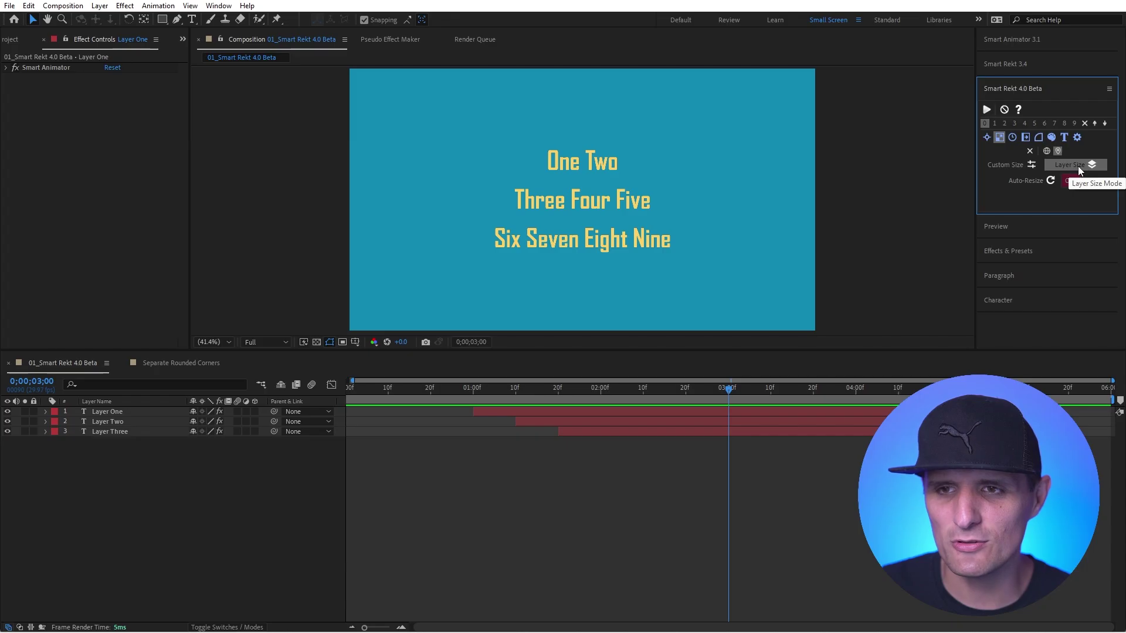
left_click(1015, 167)
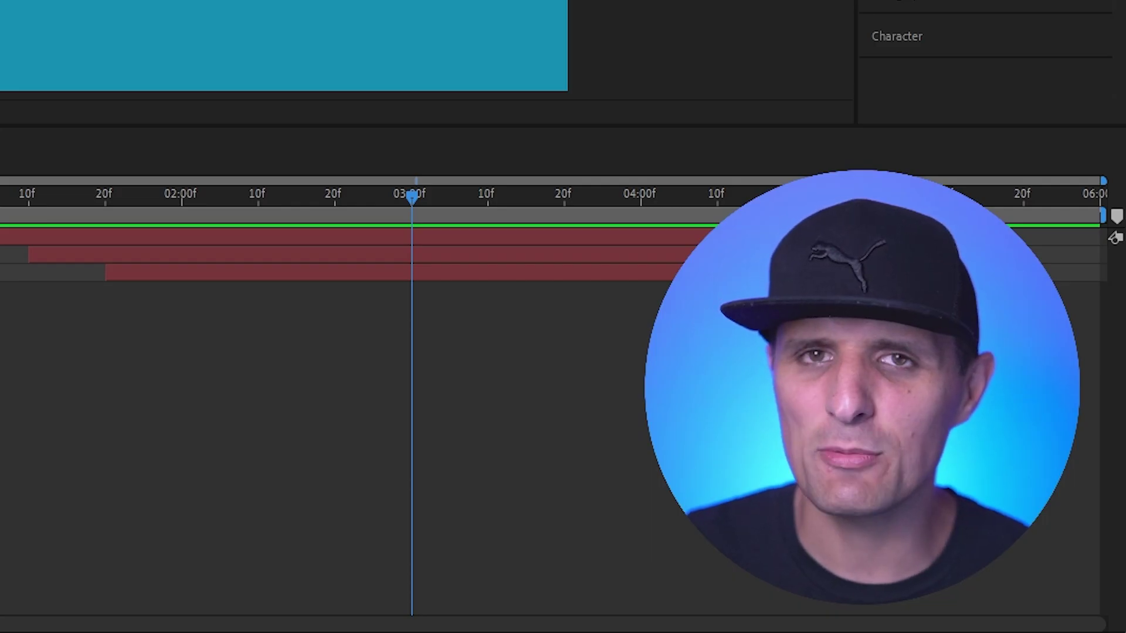
type("300")
key("Tab")
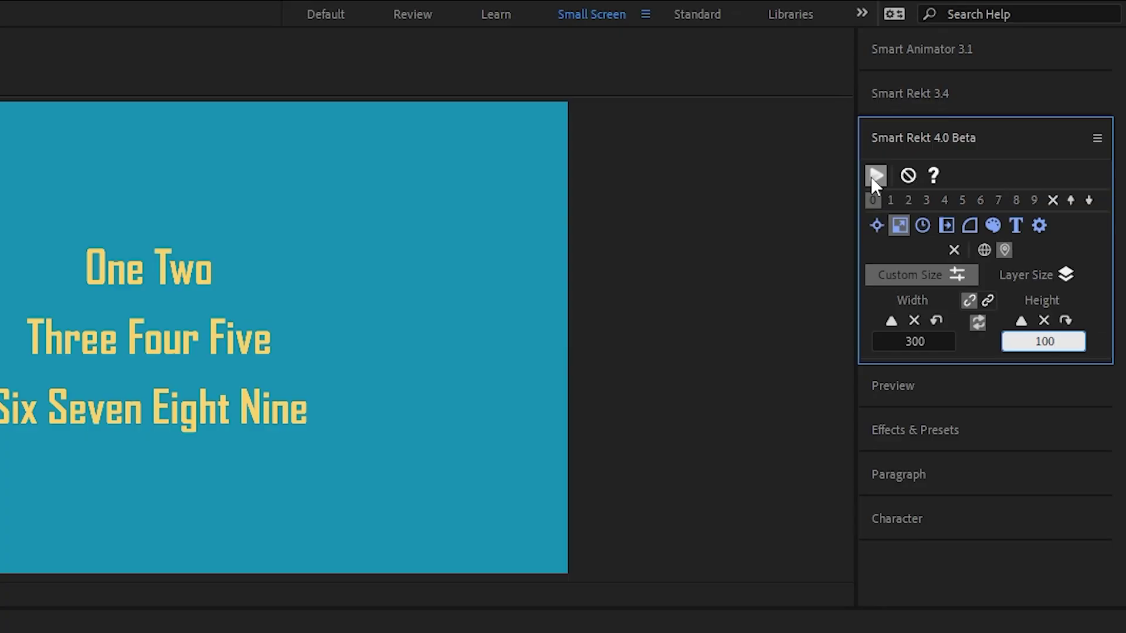
left_click(986, 110)
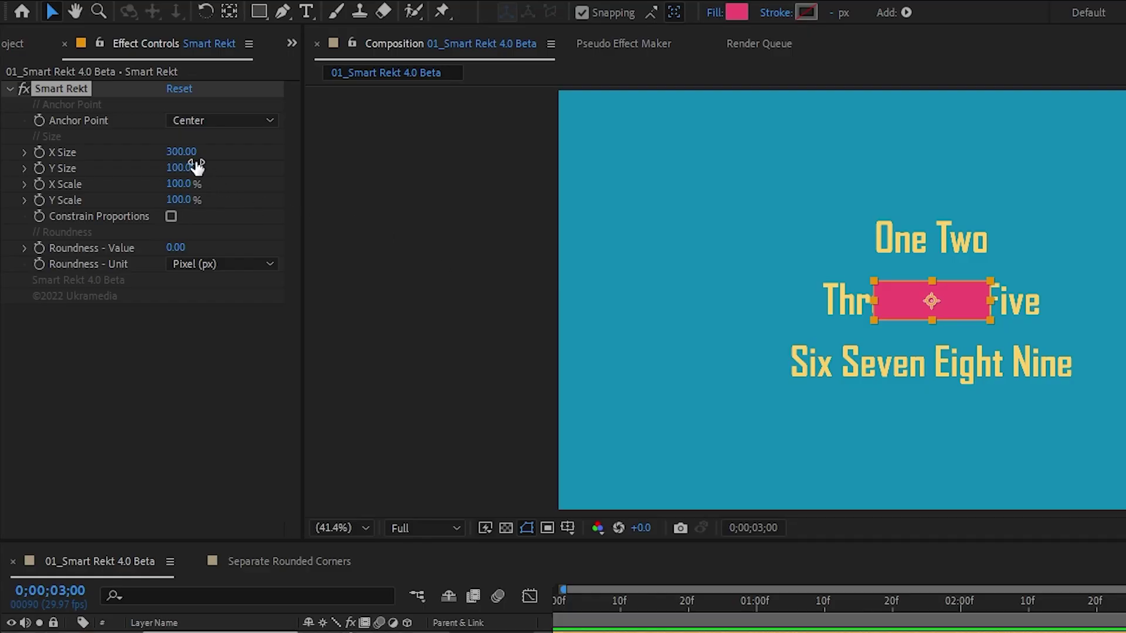
- Scrub the rectangle to 487 by 196, delete it, and select the three text layers
left_click_drag(117, 108, 211, 103)
left_click_drag(115, 118, 172, 118)
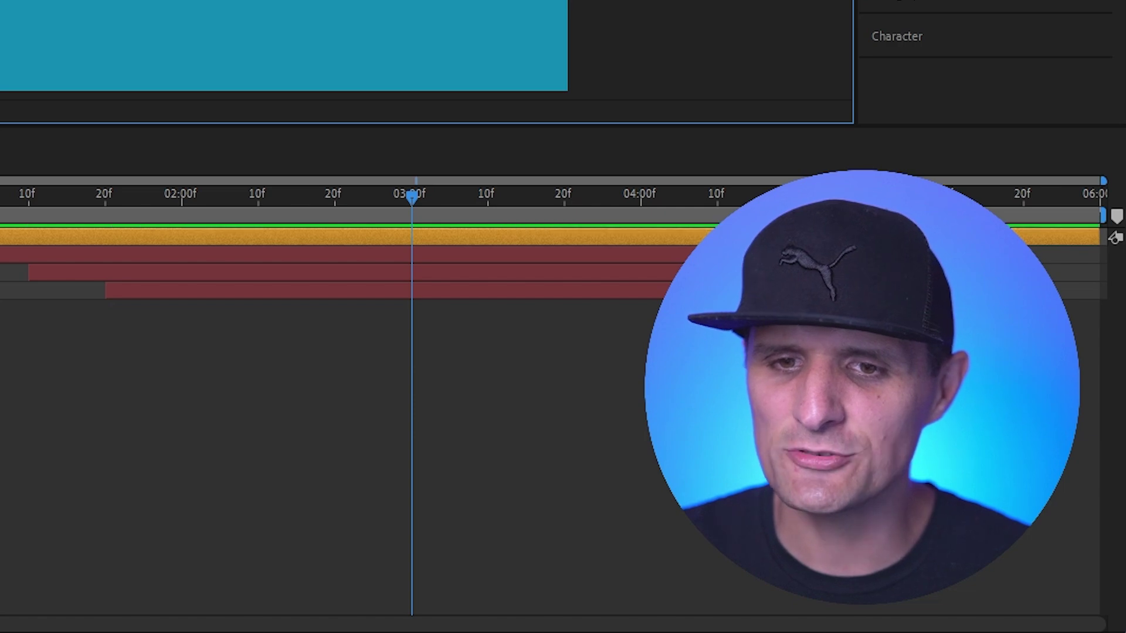
key("Delete")
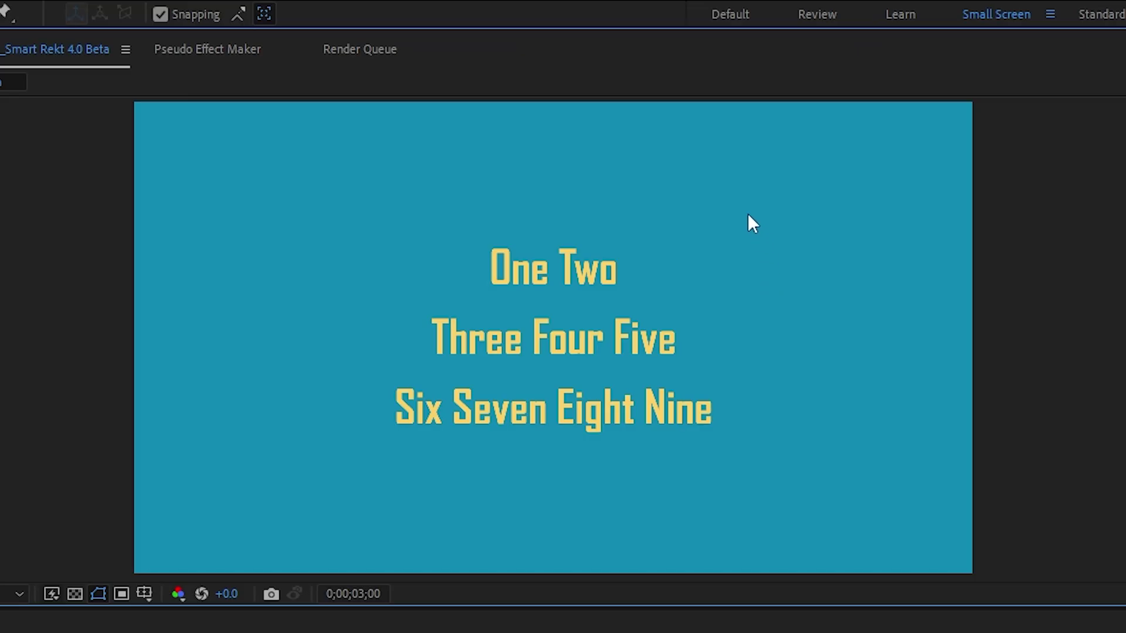
left_click_drag(749, 221, 535, 460)
- Switch sizing to Layer Size and create a pink rectangle behind each of the three text layers
left_click(985, 110)
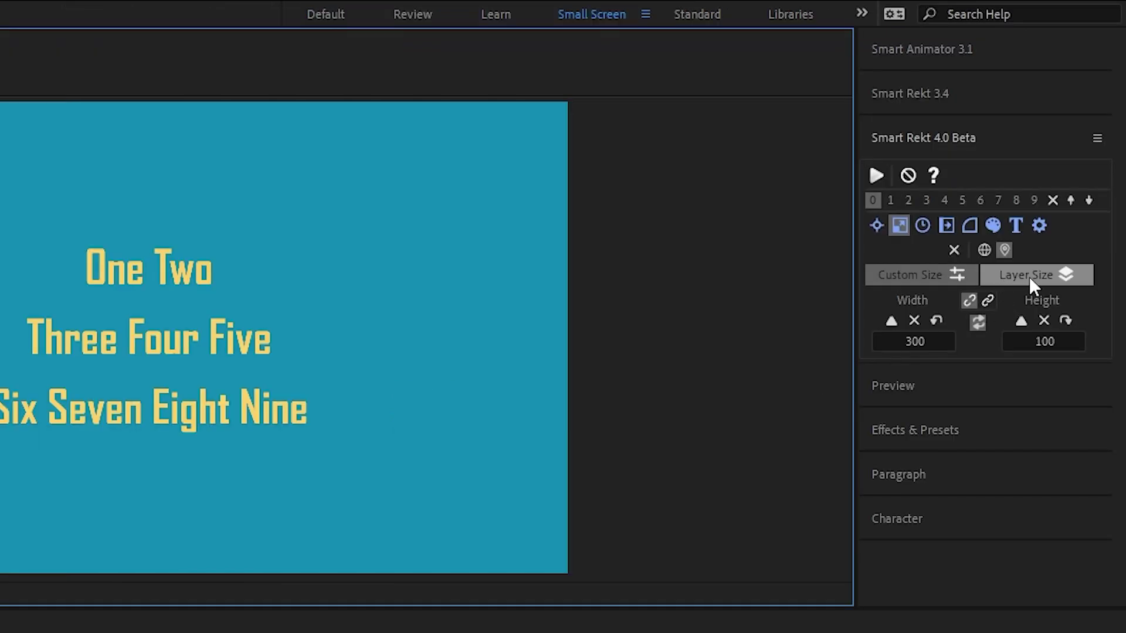
left_click(1028, 277)
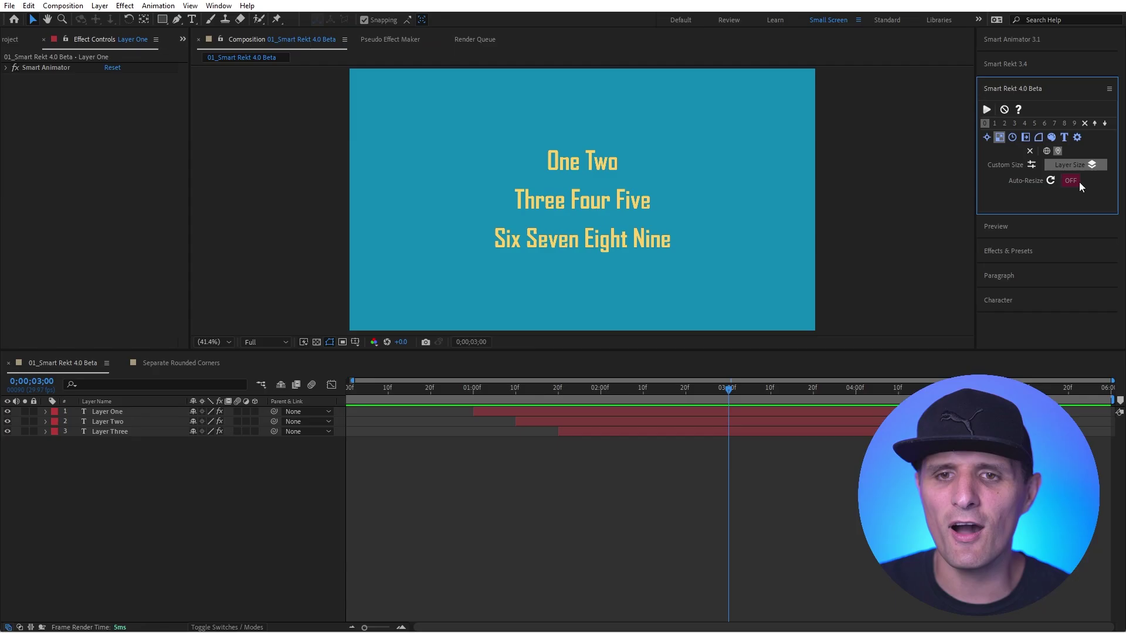
left_click_drag(692, 133, 562, 252)
left_click(986, 110)
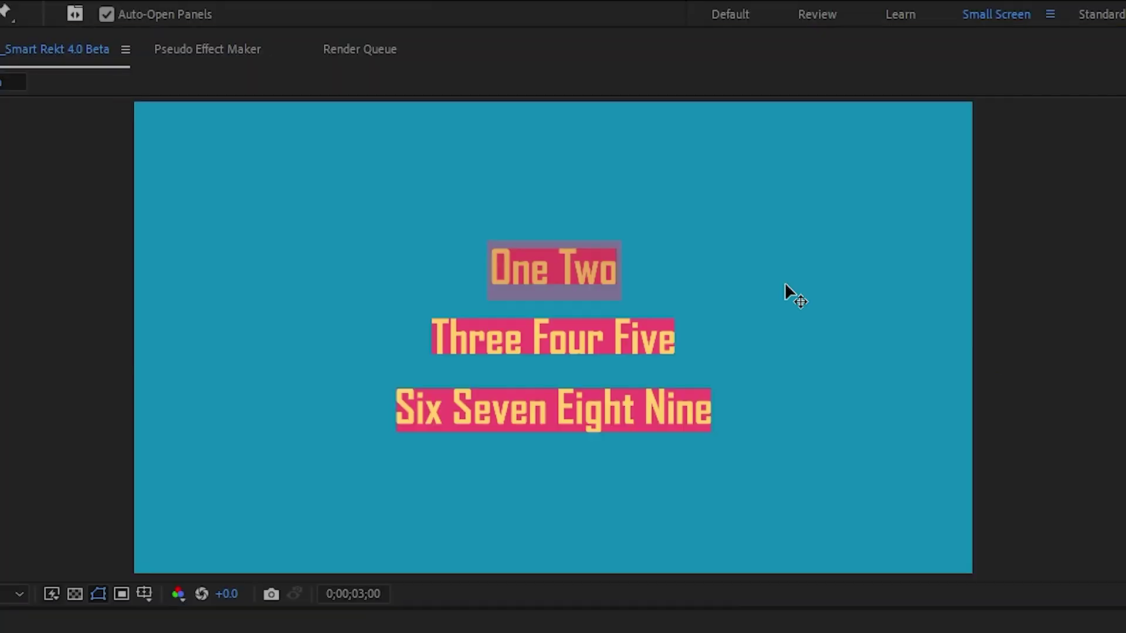
type("asdfasdfkas dfkja sdlfk ajsdlf")
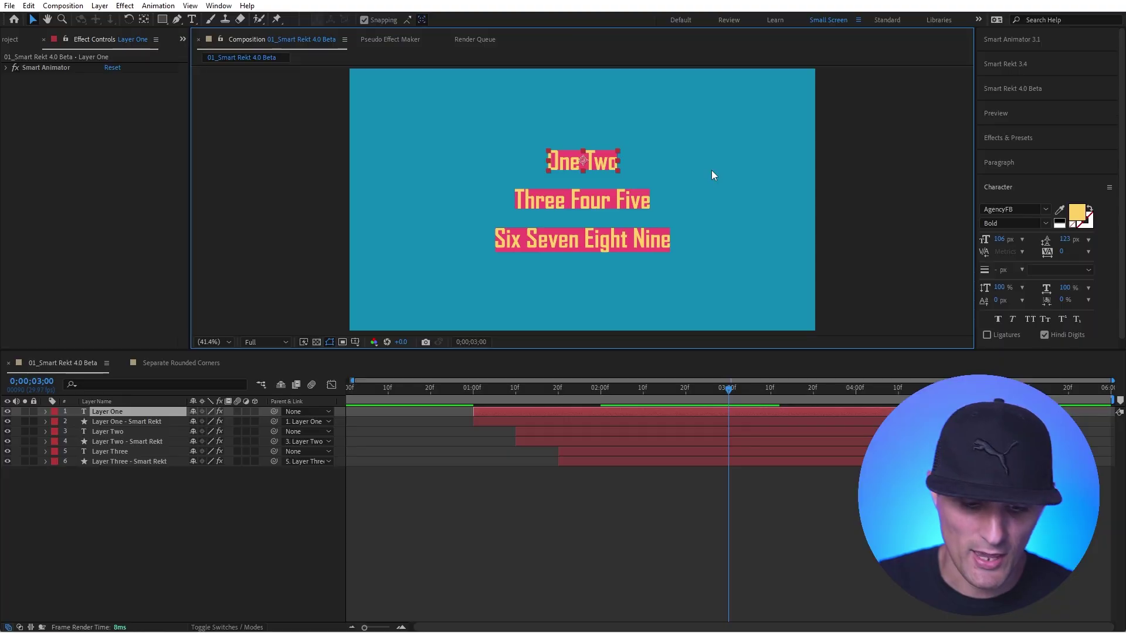
- Turn on Auto-Resize and create auto-resizing rectangles behind the three selected text layers
left_click(712, 170)
left_click_drag(690, 117, 579, 270)
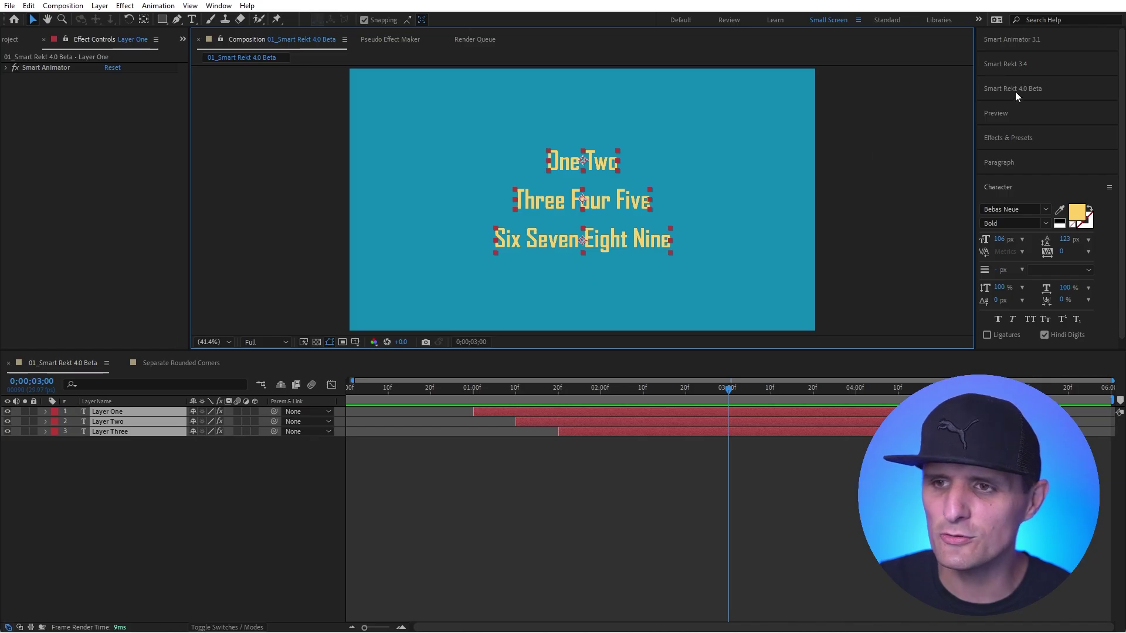
left_click(1015, 90)
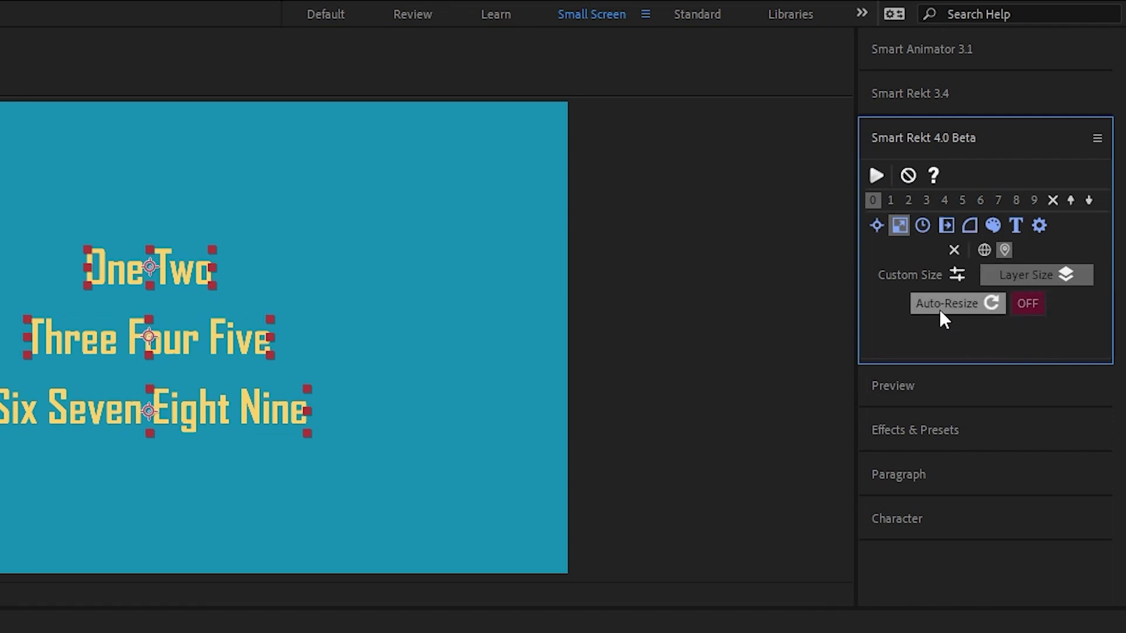
left_click(956, 306)
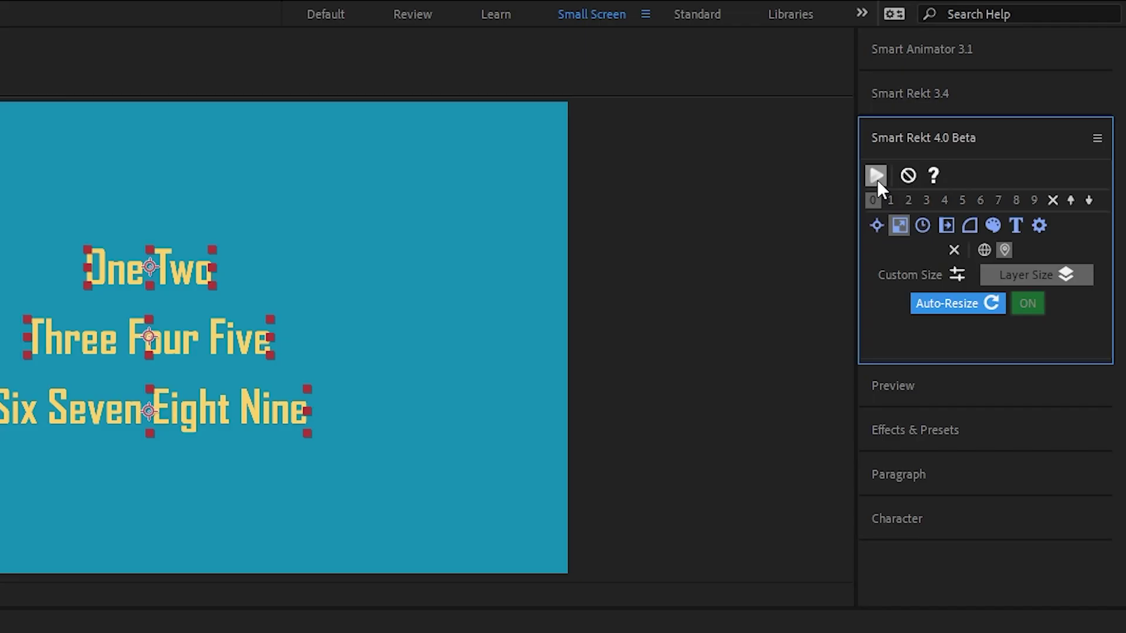
left_click(876, 177)
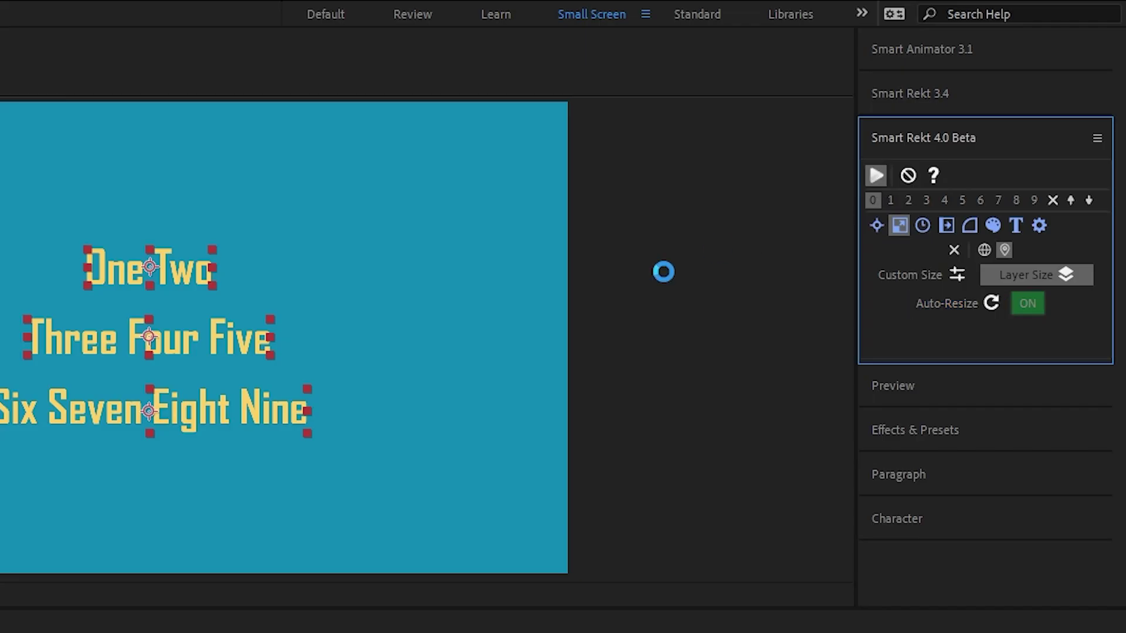
- Change the One Two text to 'One Two Three Four'
double_click(602, 167)
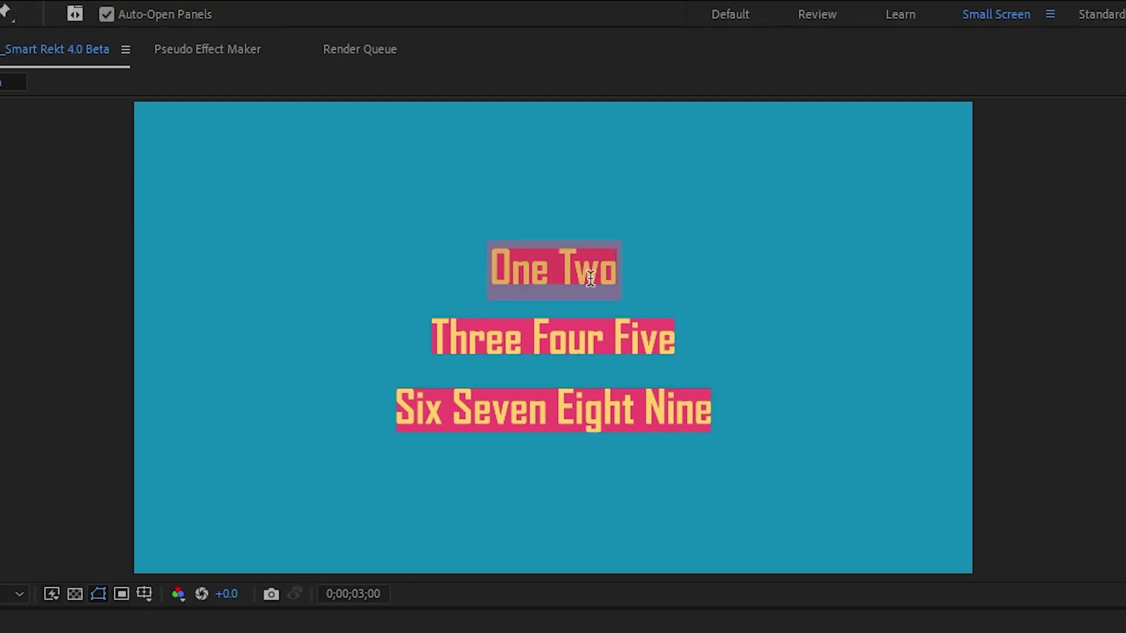
type("O")
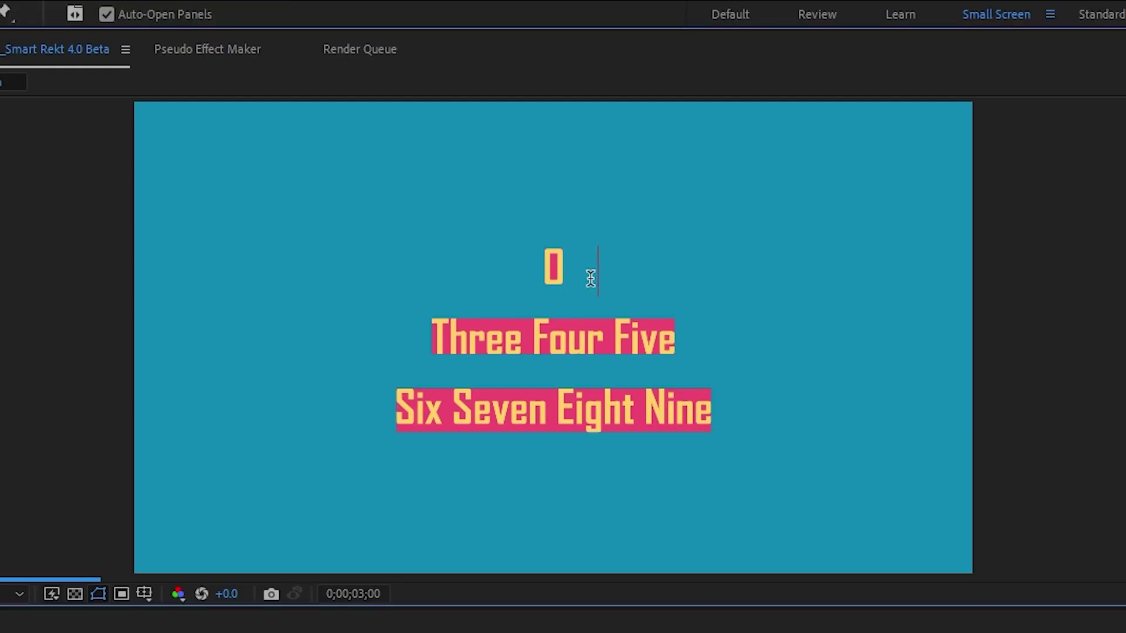
type("ne Two Three Four")
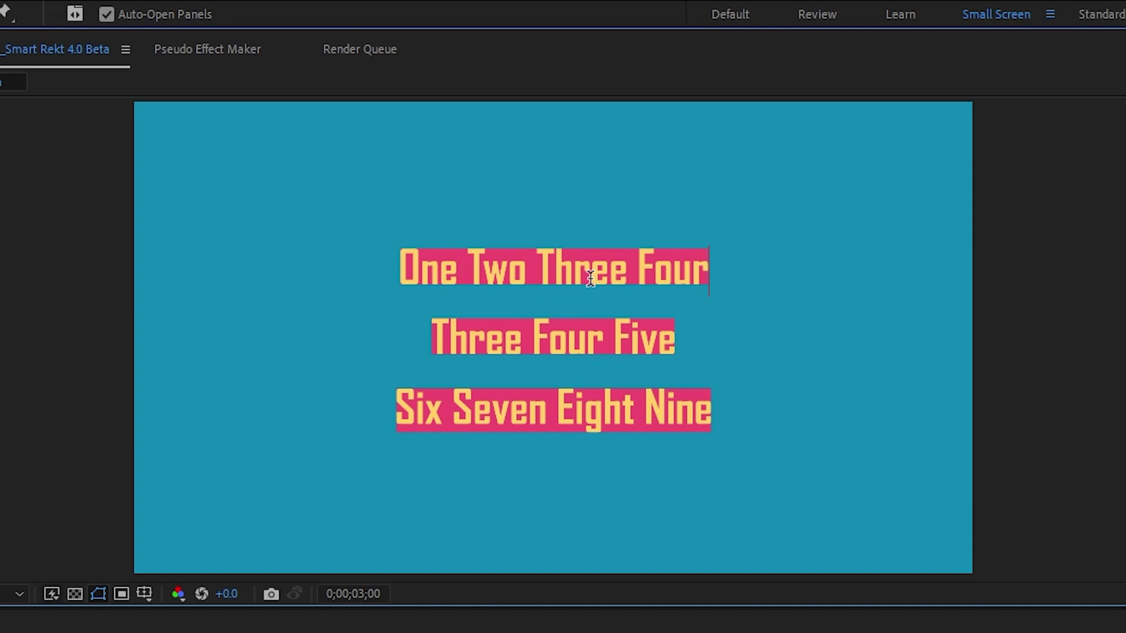
key("Escape")
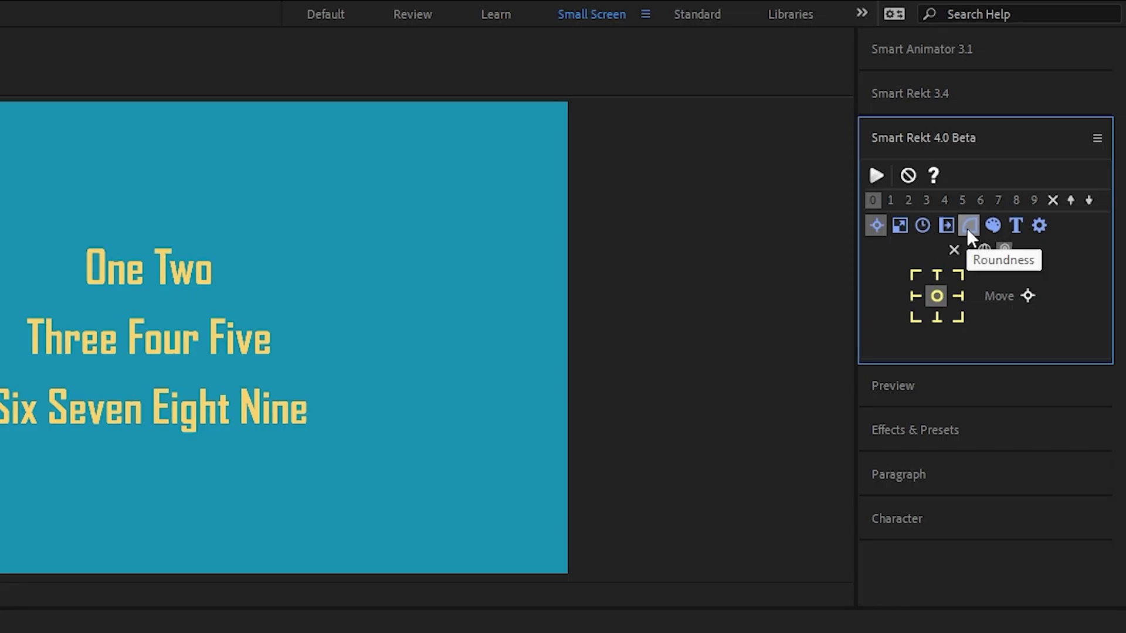
- Set corner roundness to 30 pixels and create rounded rectangles behind the three text lines
left_click(967, 226)
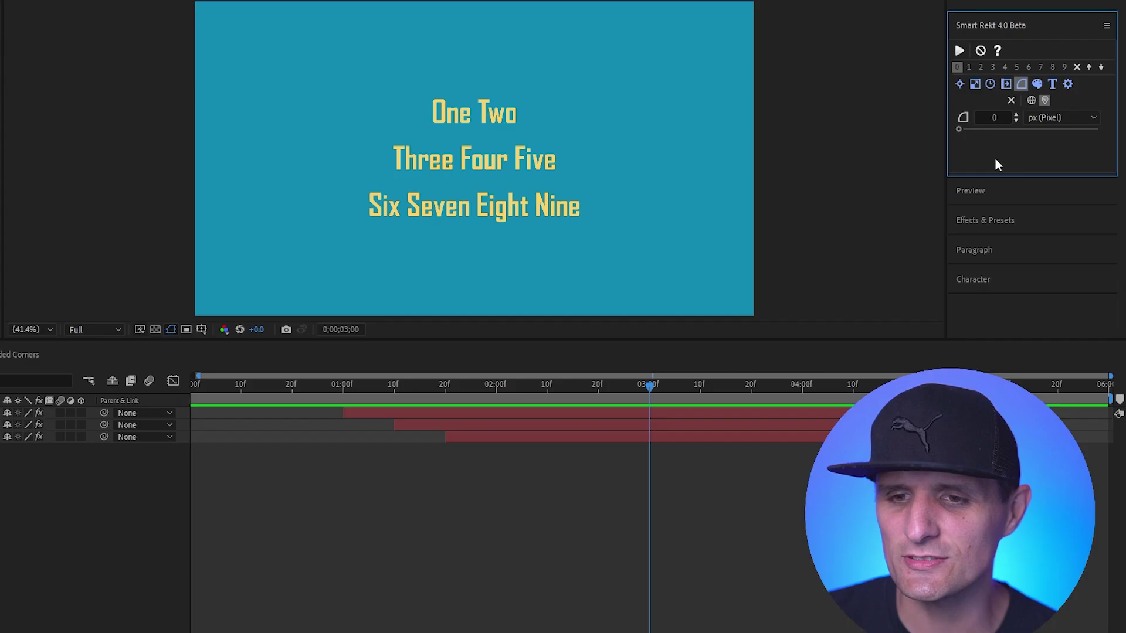
left_click_drag(330, 205, 130, 459)
left_click_drag(462, 239, 463, 240)
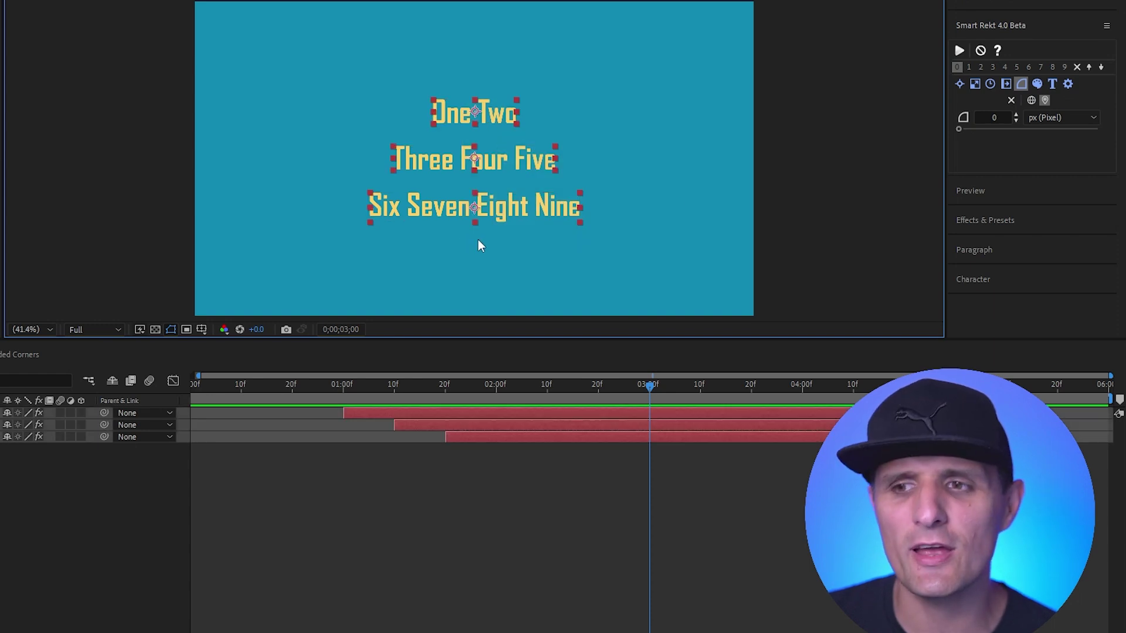
left_click_drag(973, 129, 1000, 132)
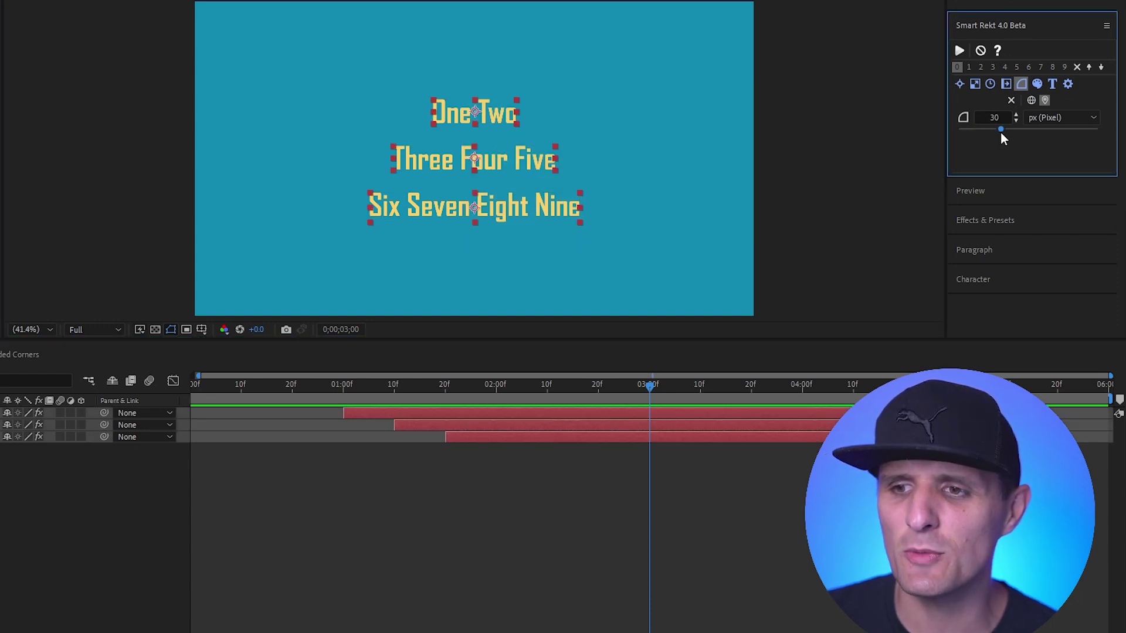
left_click(1056, 118)
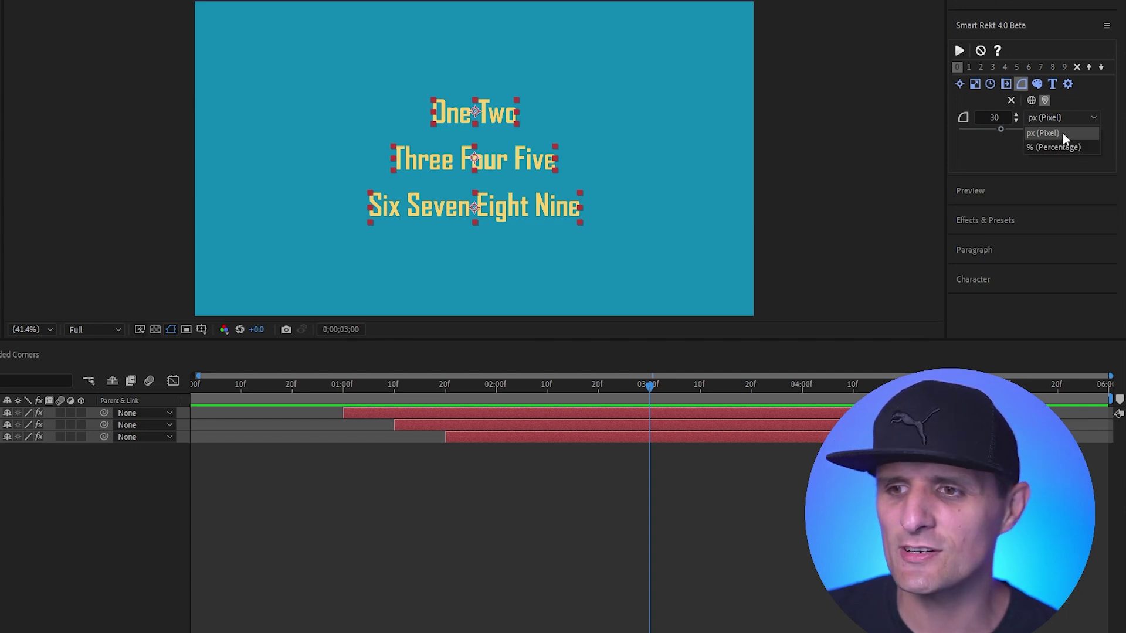
left_click(1062, 133)
left_click(959, 51)
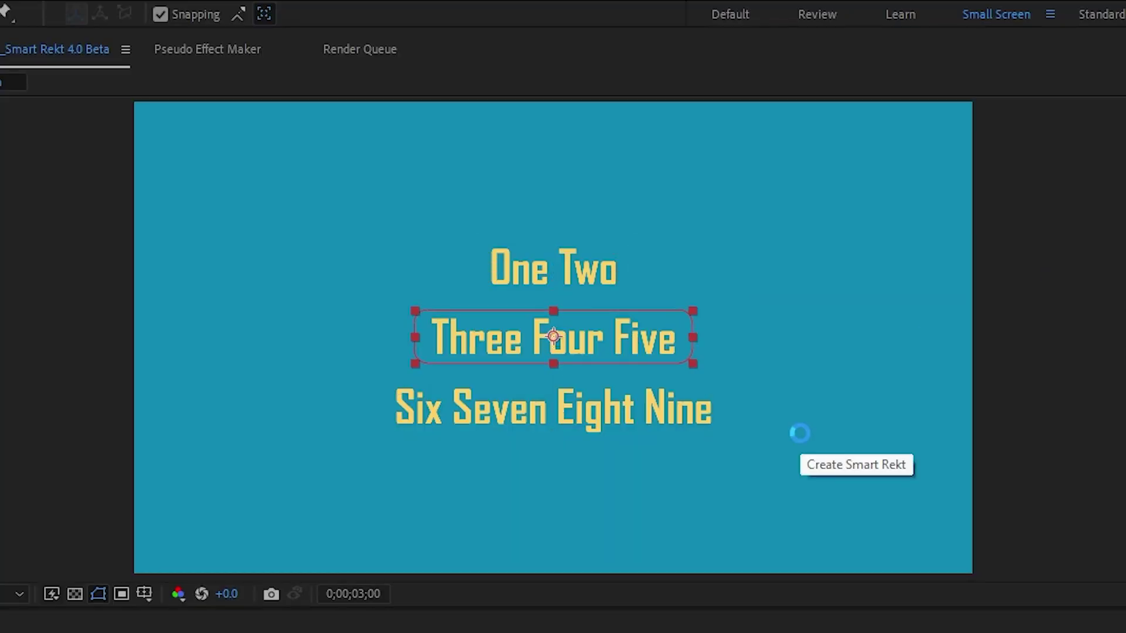